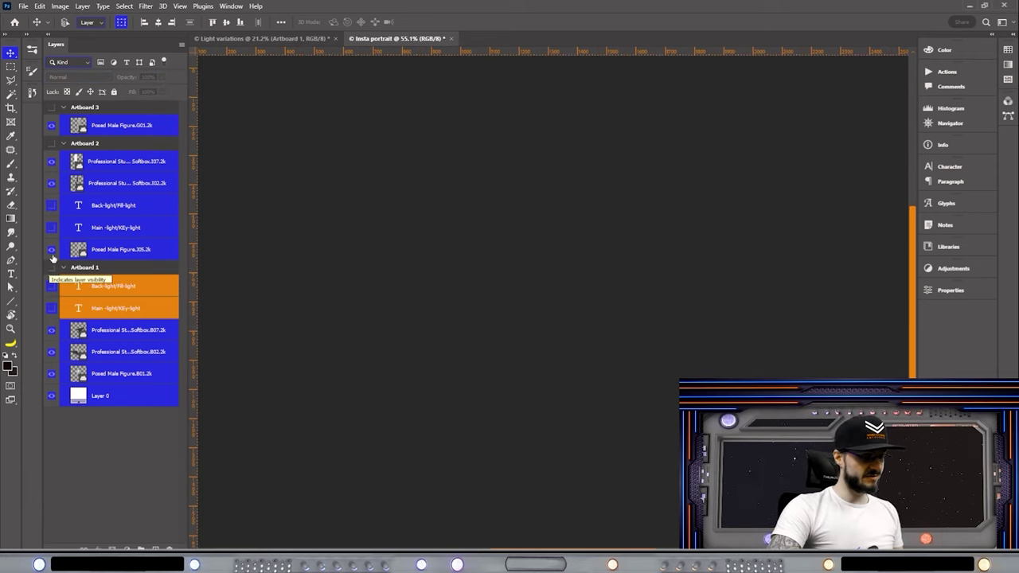
Step: Show Artboard 1 and reveal the main-light/key-light and back-light/fill-light text labels on Artboards 1 and 2
{"action": "left_click", "coordinate": [51, 269]}
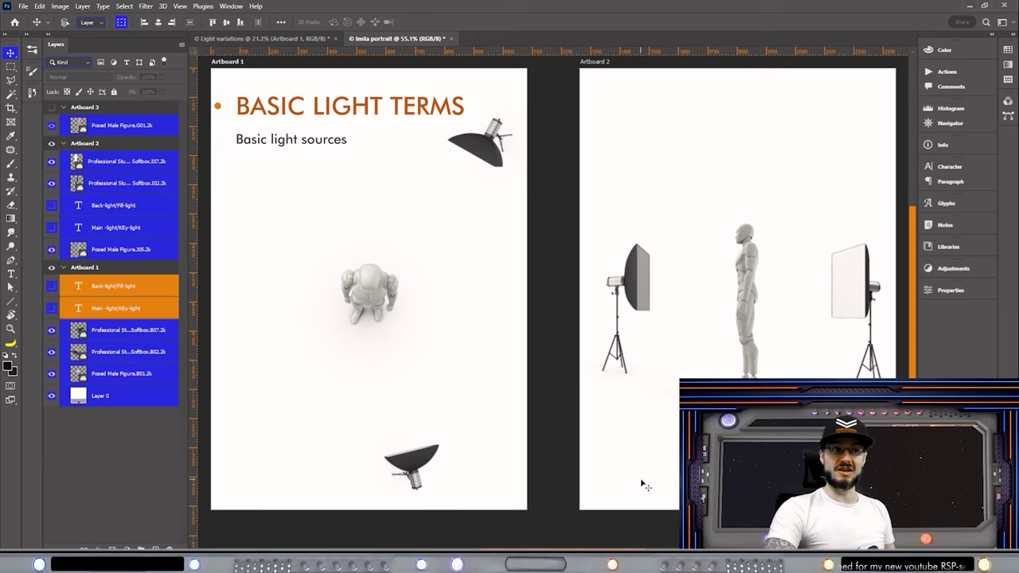
{"action": "left_click", "coordinate": [50, 311]}
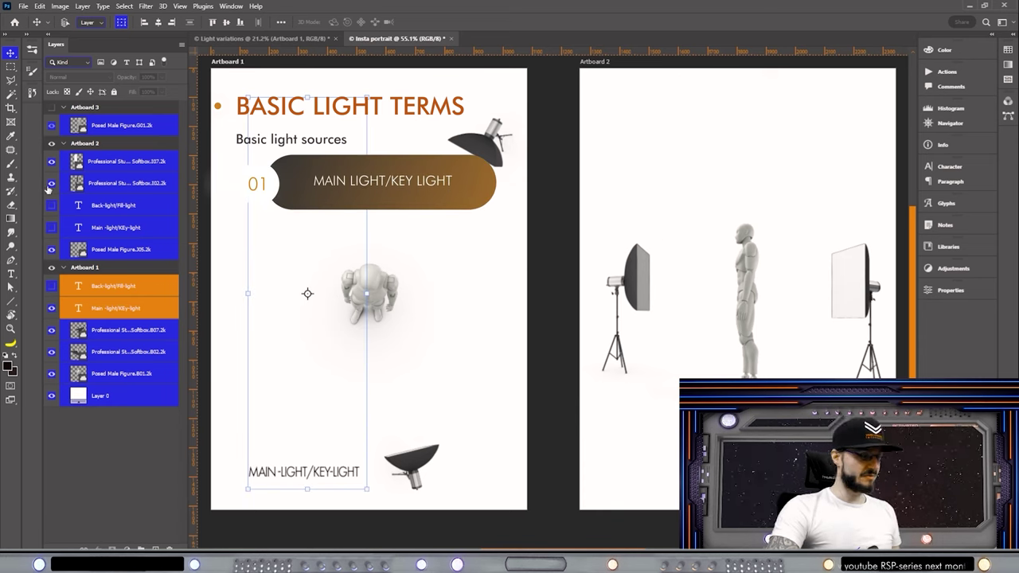
{"action": "left_click", "coordinate": [51, 228]}
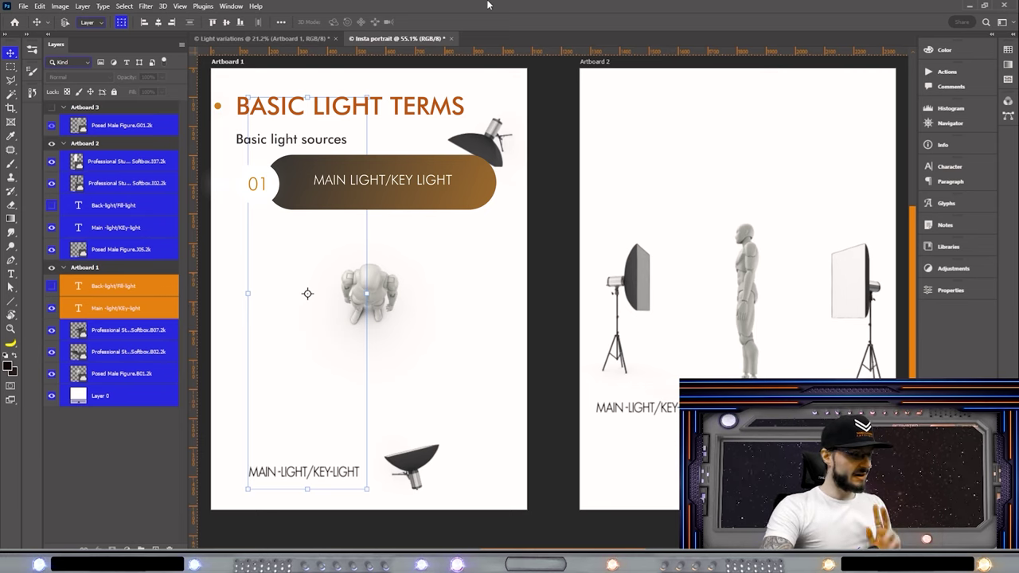
{"action": "left_click", "coordinate": [51, 285]}
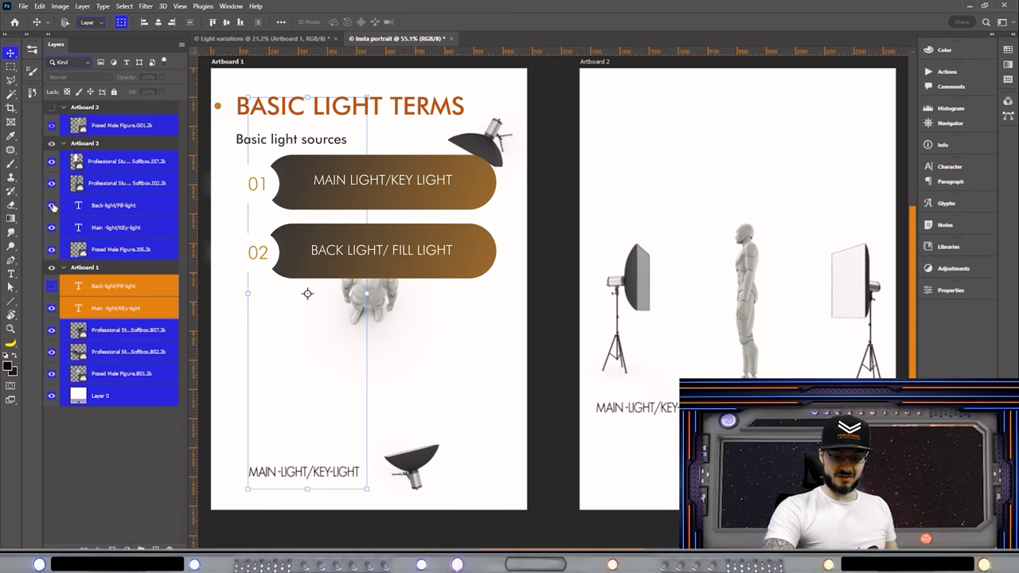
{"action": "left_click", "coordinate": [51, 205]}
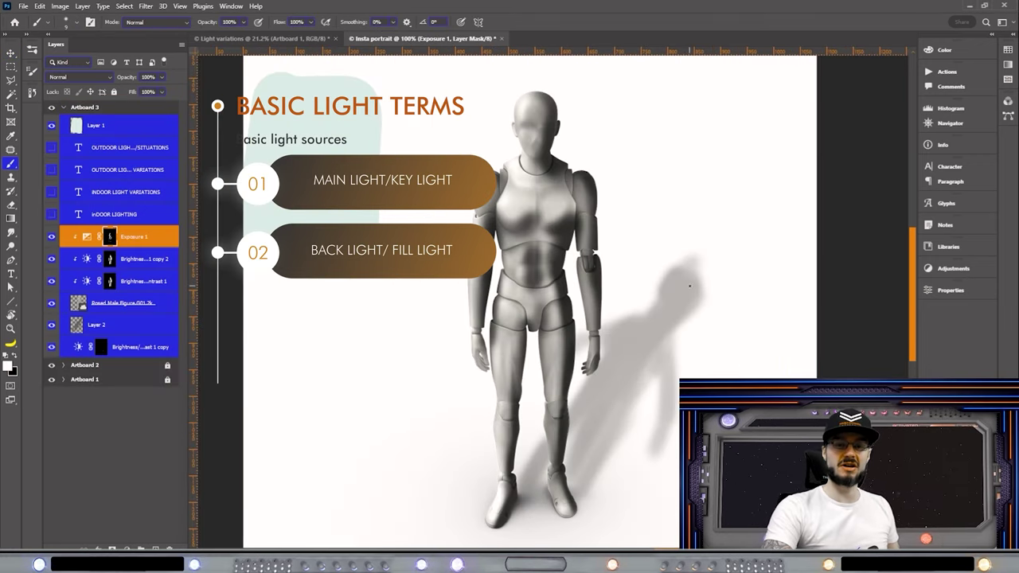
Step: Hide the Brightness/Contrast 1 adjustment on Artboard 3 and compare the figure with Exposure 1 off and on
{"action": "scroll", "coordinate": [687, 315], "scroll_direction": "down", "scroll_amount": 1}
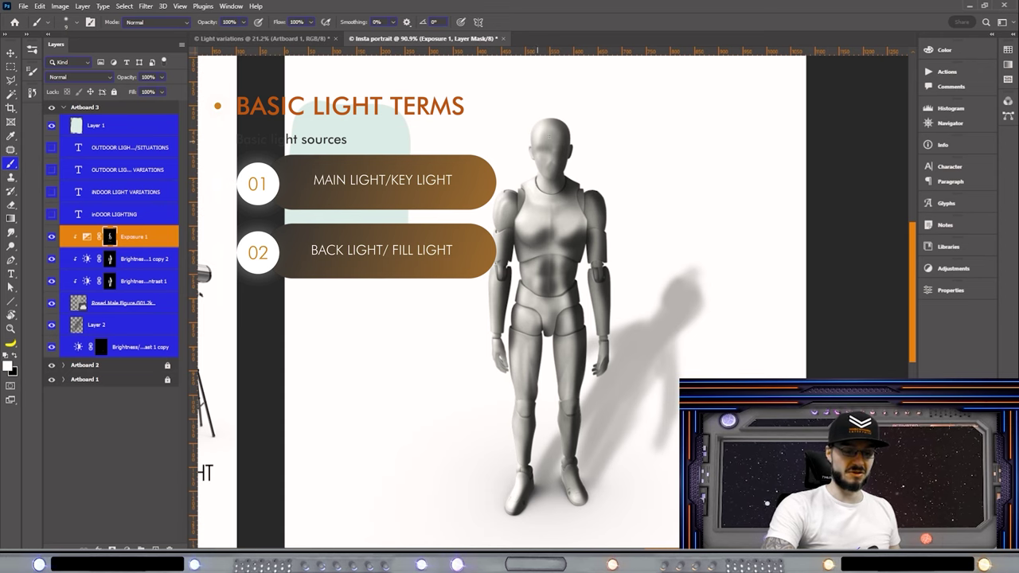
{"action": "scroll", "coordinate": [662, 195], "scroll_direction": "down", "scroll_amount": 1}
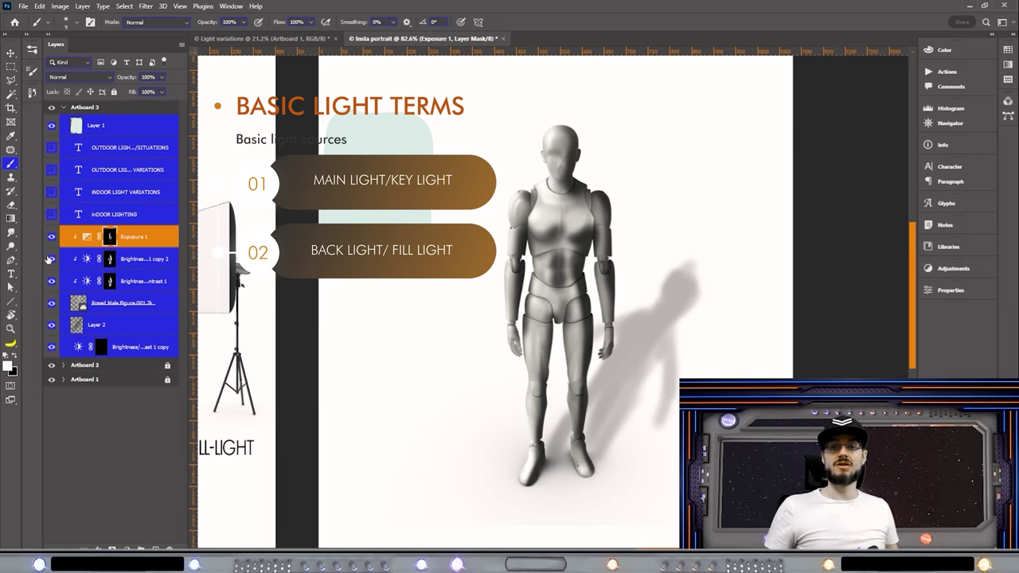
{"action": "scroll", "coordinate": [359, 298], "scroll_direction": "left", "scroll_amount": 3}
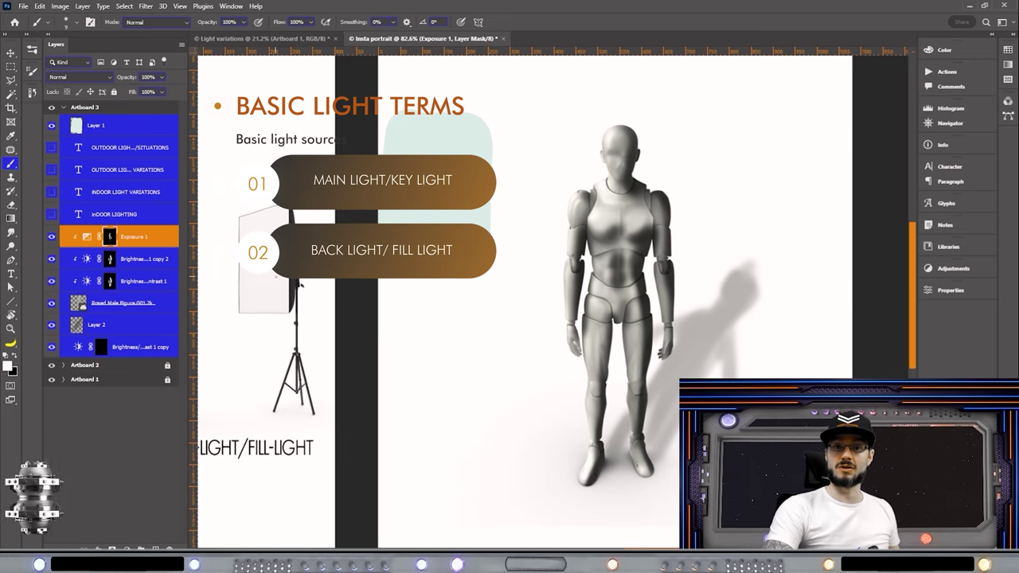
{"action": "scroll", "coordinate": [478, 303], "scroll_direction": "right", "scroll_amount": 2}
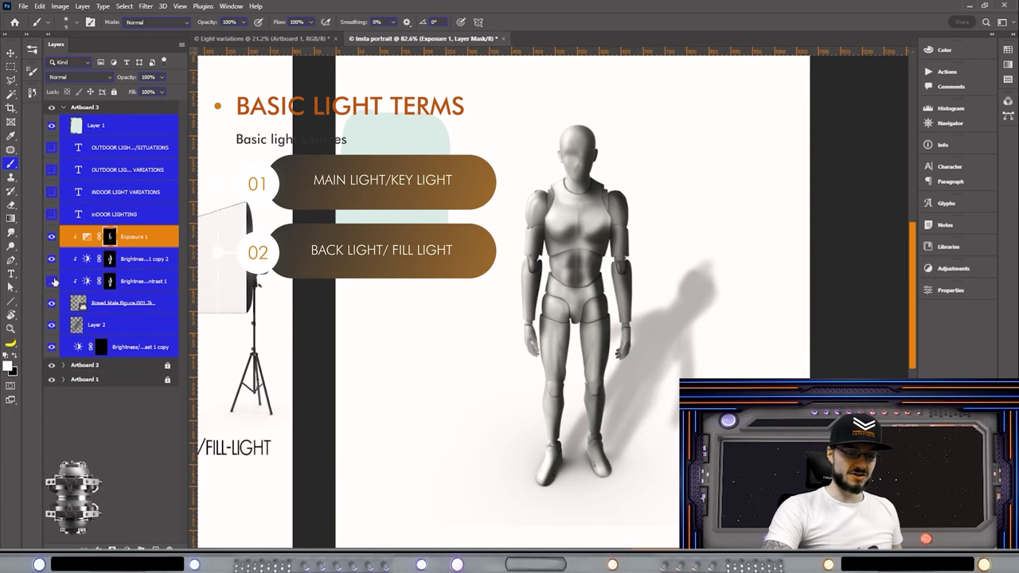
{"action": "left_click", "coordinate": [52, 281]}
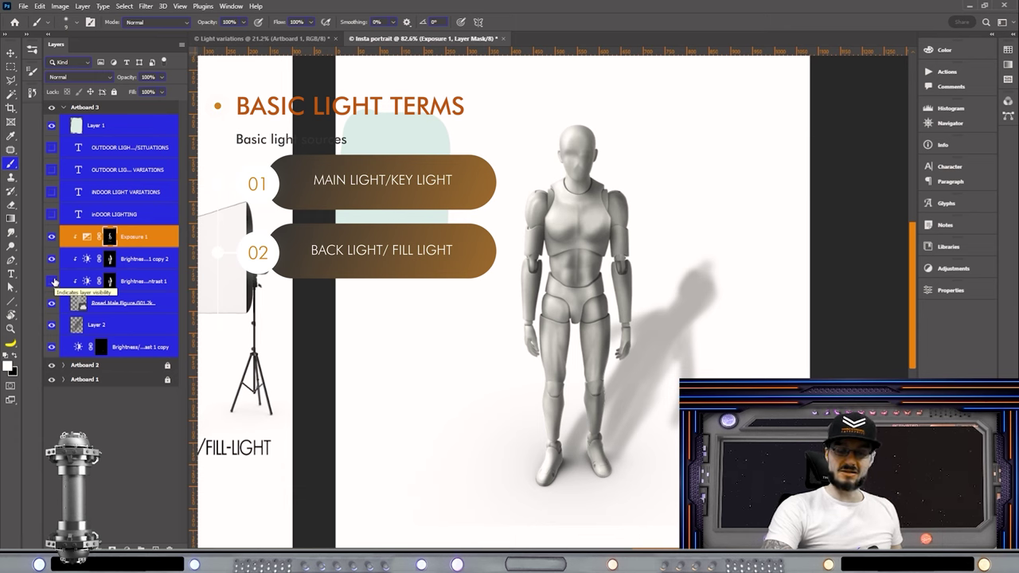
{"action": "left_click", "coordinate": [52, 236]}
{"action": "left_click", "coordinate": [52, 237]}
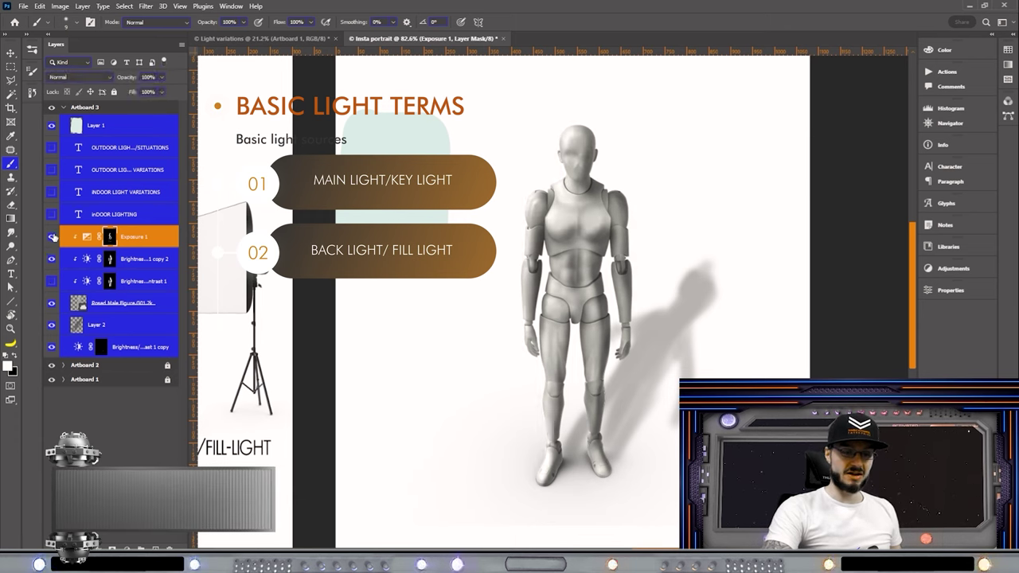
Step: Try 70% opacity on the Exposure 1 adjustment layer and settle on 50%
{"action": "left_click", "coordinate": [148, 76]}
{"action": "type", "text": "70"}
{"action": "key", "text": "Return"}
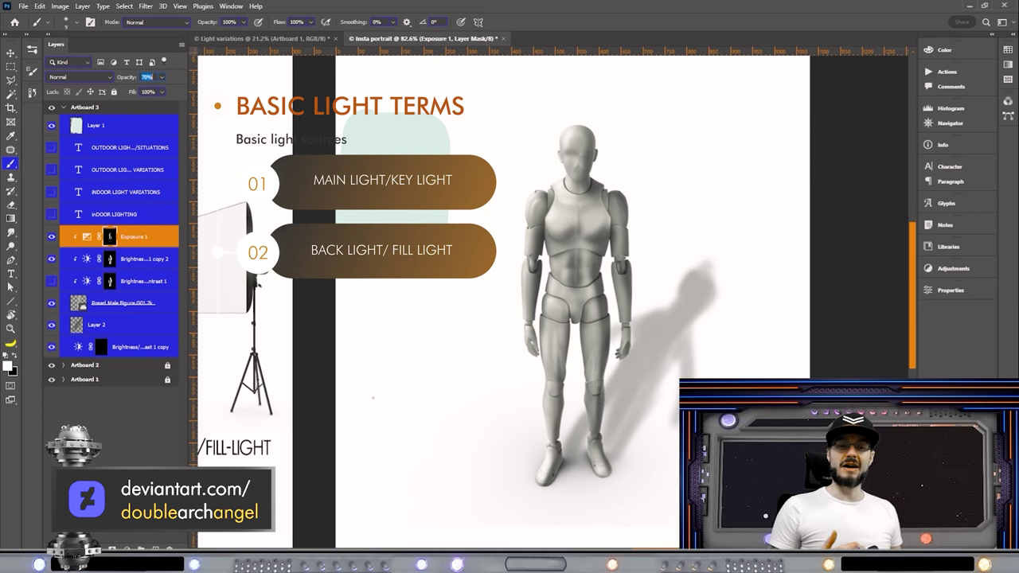
{"action": "type", "text": "50"}
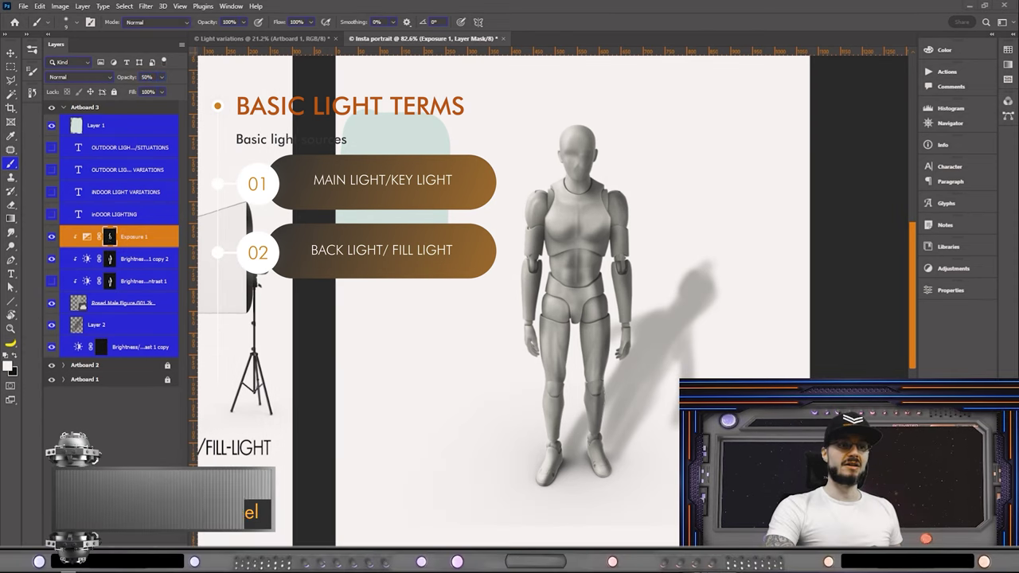
{"action": "key", "text": "Return"}
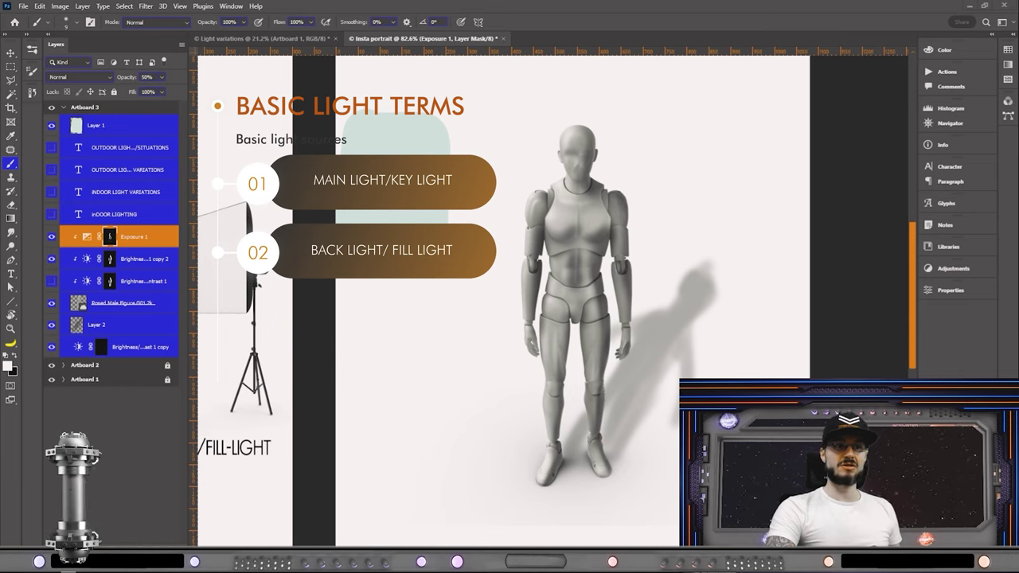
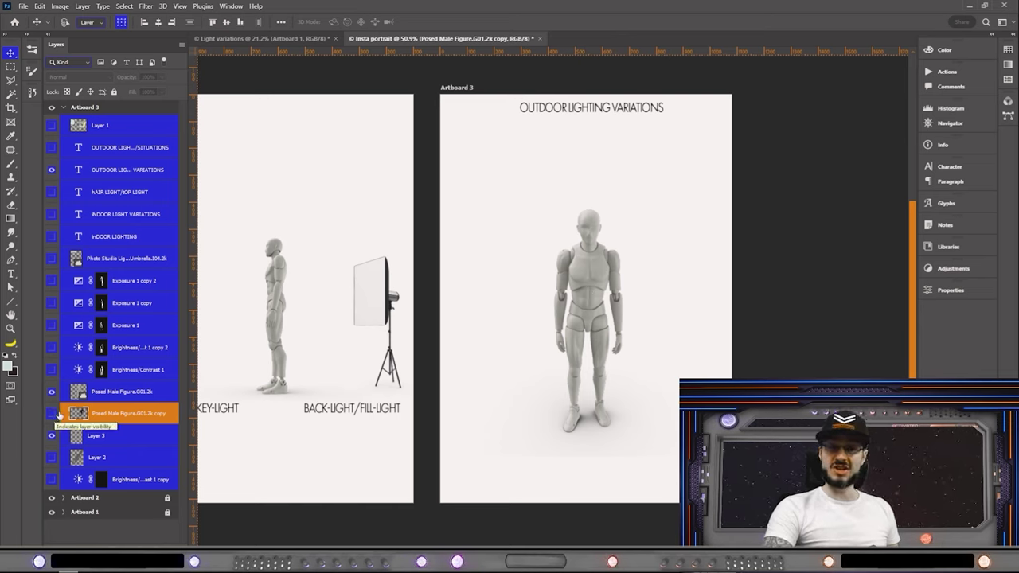
Step: Show the Posed Male Figure.G01.2k copy layer that forms the figure's shadow on Artboard 3
{"action": "left_click", "coordinate": [56, 414]}
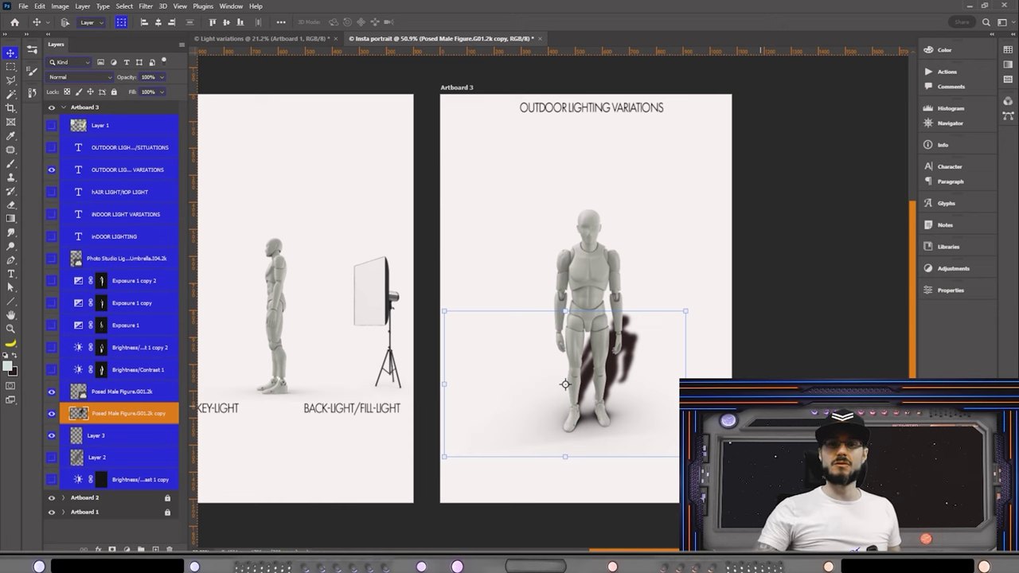
{"action": "scroll", "coordinate": [791, 291], "scroll_direction": "up", "scroll_amount": 1}
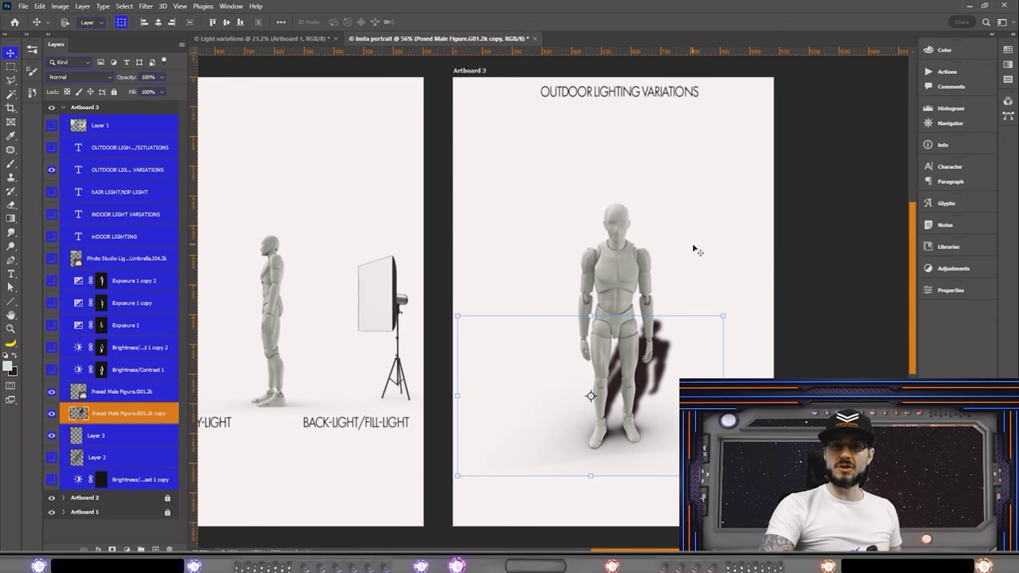
{"action": "scroll", "coordinate": [769, 212], "scroll_direction": "left", "scroll_amount": 1}
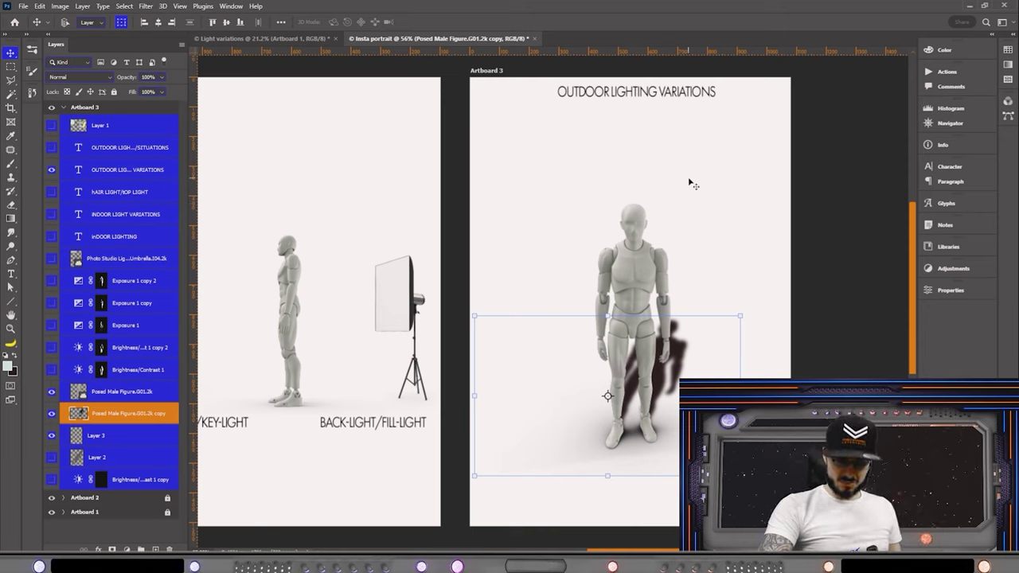
Step: Show the Hue/Saturation 1 adjustment layer and target the adjustment itself instead of its mask
{"action": "key", "text": "ctrl+z"}
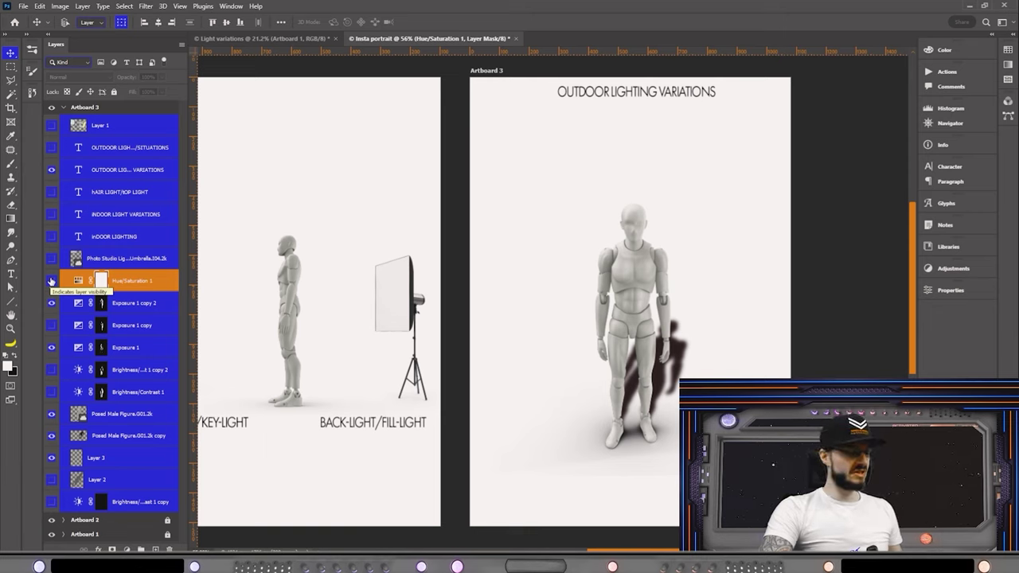
{"action": "left_click", "coordinate": [50, 281]}
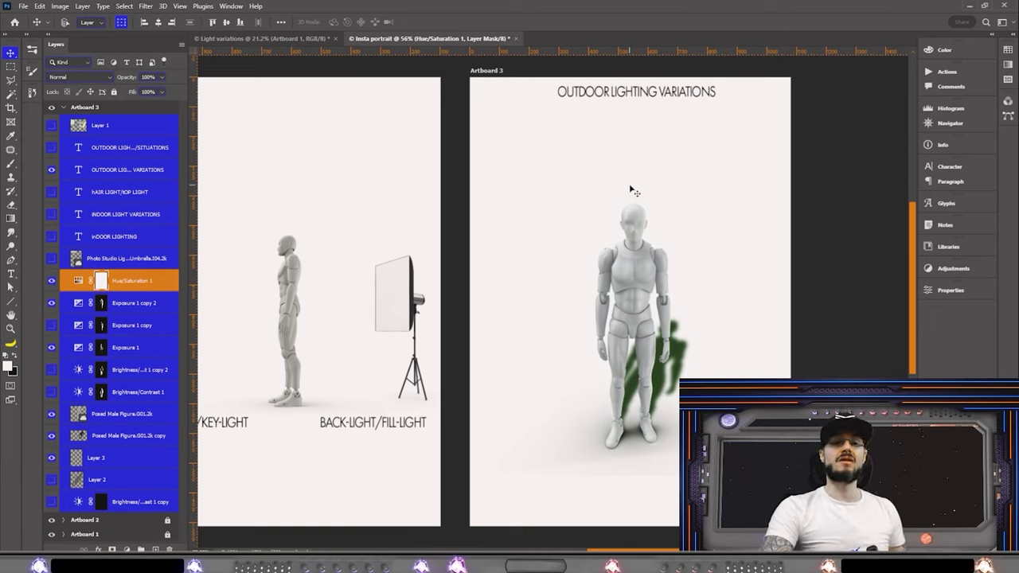
{"action": "key", "text": "ctrl+2"}
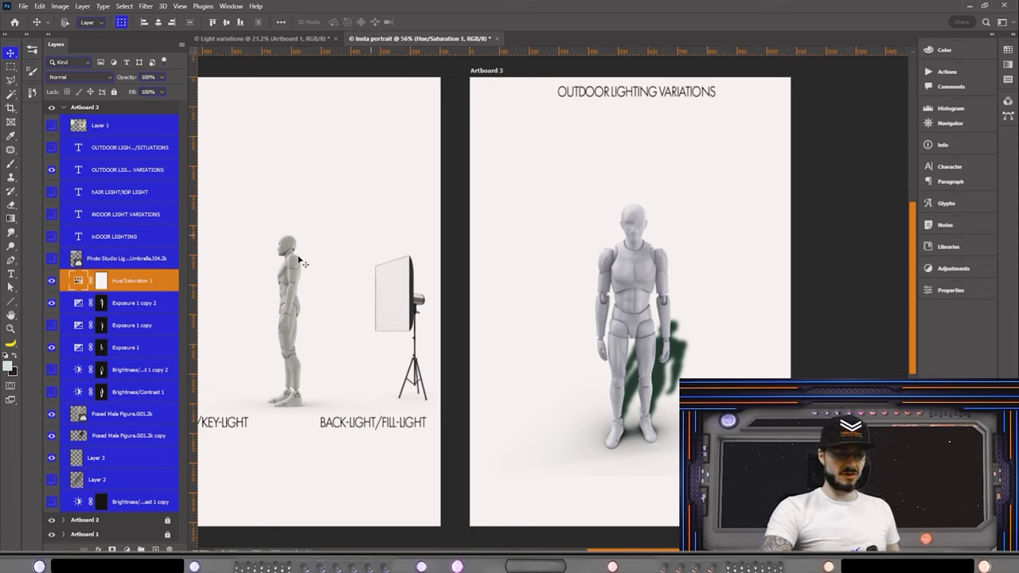
Step: Check the opacity settings of the Exposure 1 and Exposure 1 copy 2 adjustment layers
{"action": "left_click", "coordinate": [126, 348]}
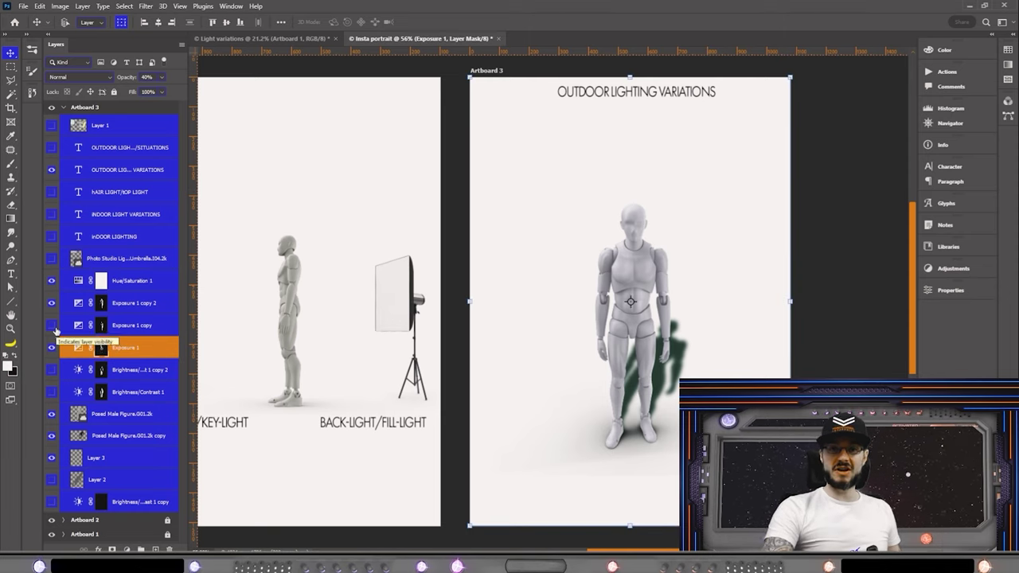
{"action": "left_click", "coordinate": [159, 308]}
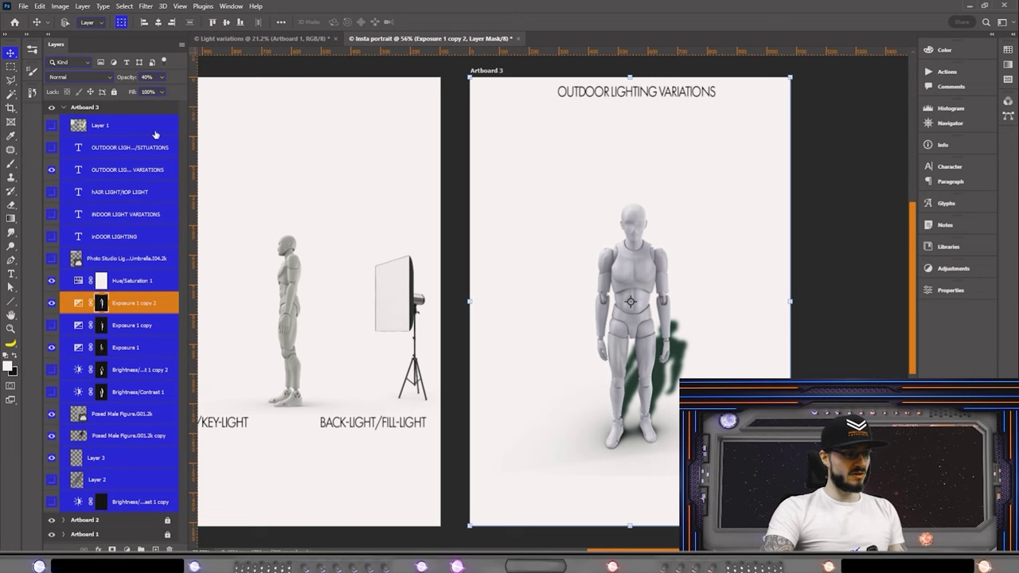
{"action": "left_click", "coordinate": [148, 77]}
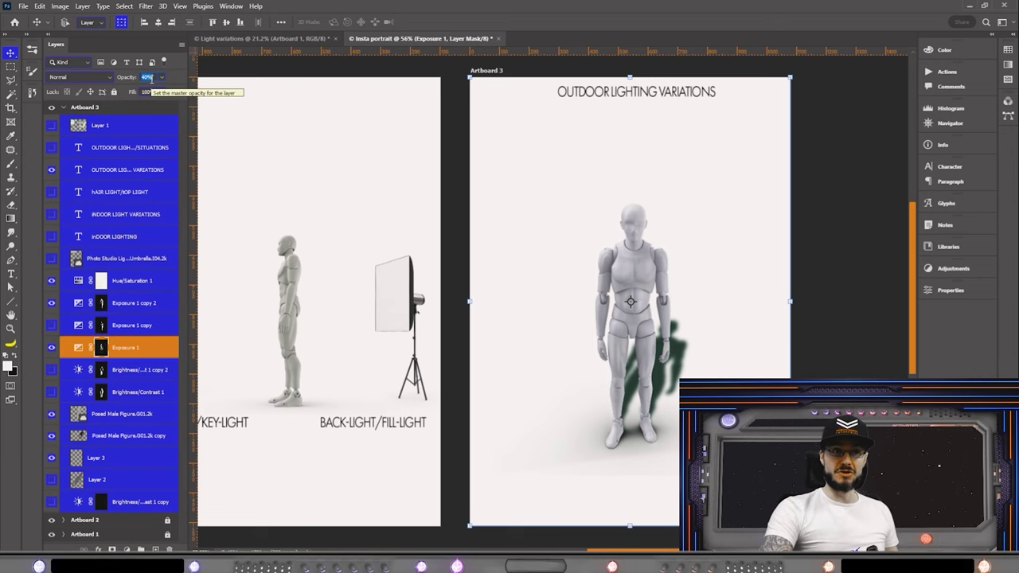
Step: Clip the Brightness/Contrast 1 adjustment to the posed figure and show it, lowering its opacity to 40% and finally 30%
{"action": "left_click", "coordinate": [127, 392]}
{"action": "key", "text": "b"}
{"action": "scroll", "coordinate": [700, 321], "scroll_direction": "up", "scroll_amount": 3}
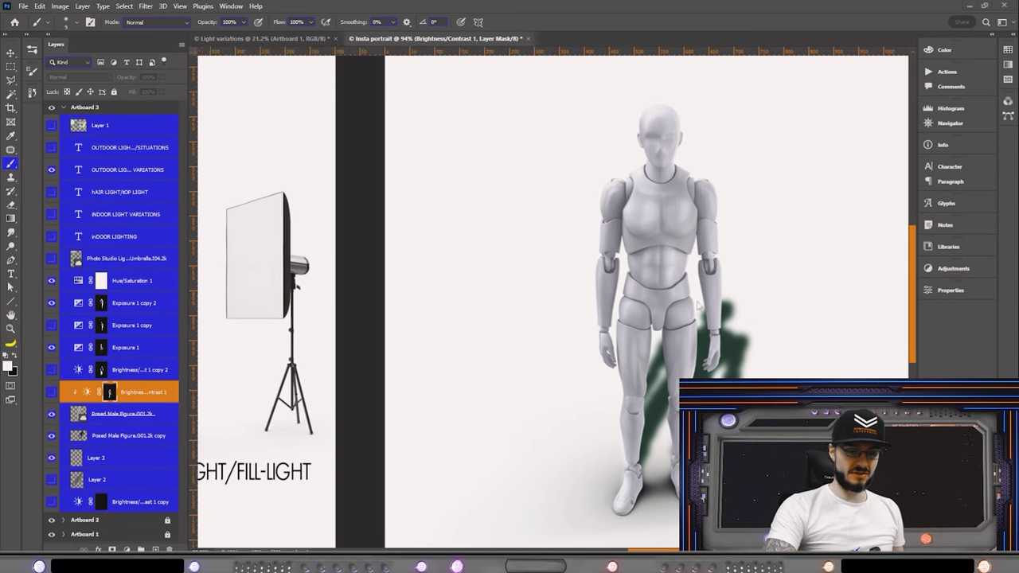
{"action": "scroll", "coordinate": [601, 446], "scroll_direction": "down", "scroll_amount": 3}
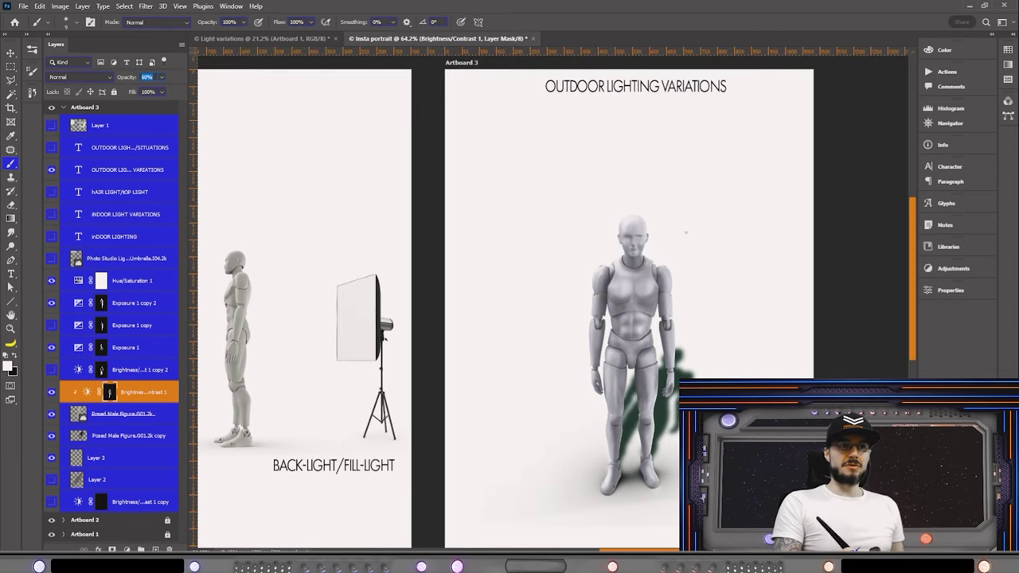
{"action": "key", "text": "Return"}
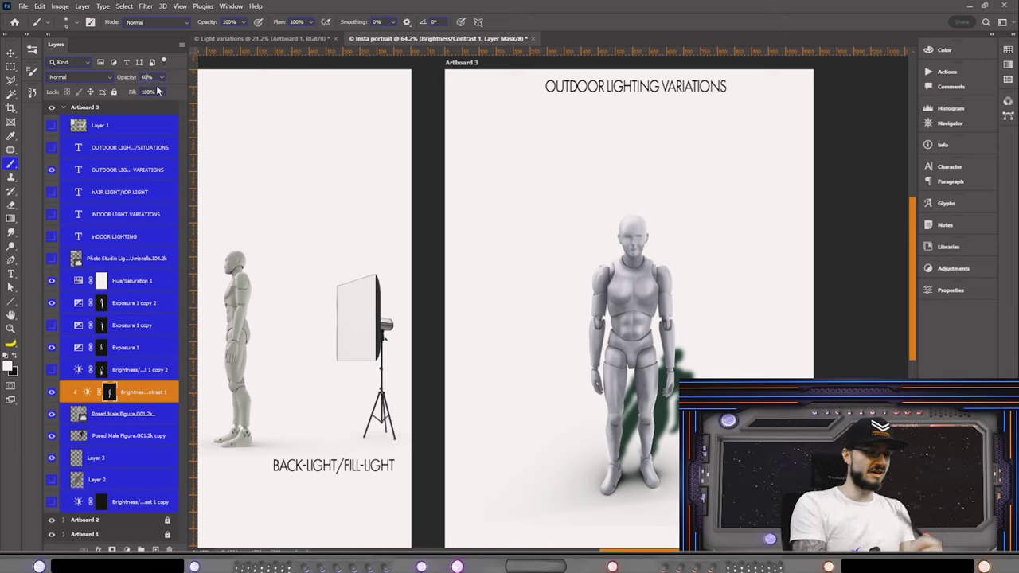
{"action": "type", "text": "40"}
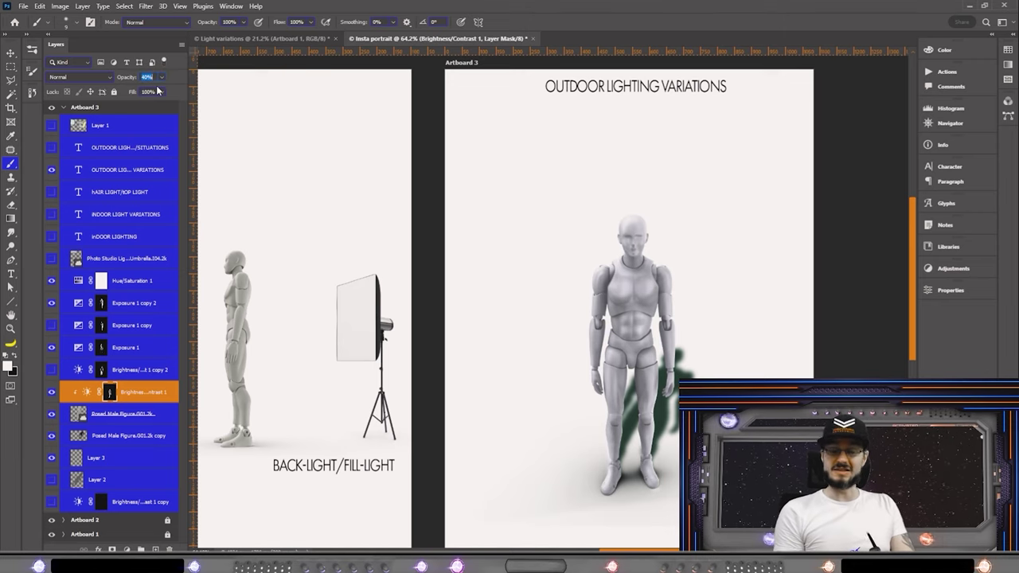
{"action": "type", "text": "30"}
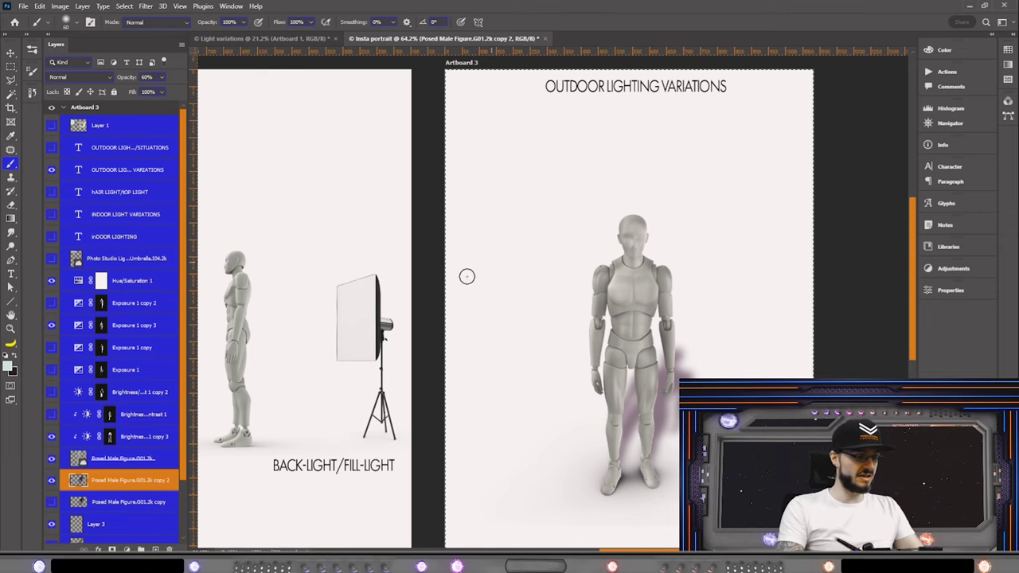
Step: Compare the figure's shadow with Hue/Saturation 1 off and on, and select the Brightness/Contrast 1 copy 3 adjustment above the figure
{"action": "left_click", "coordinate": [51, 281]}
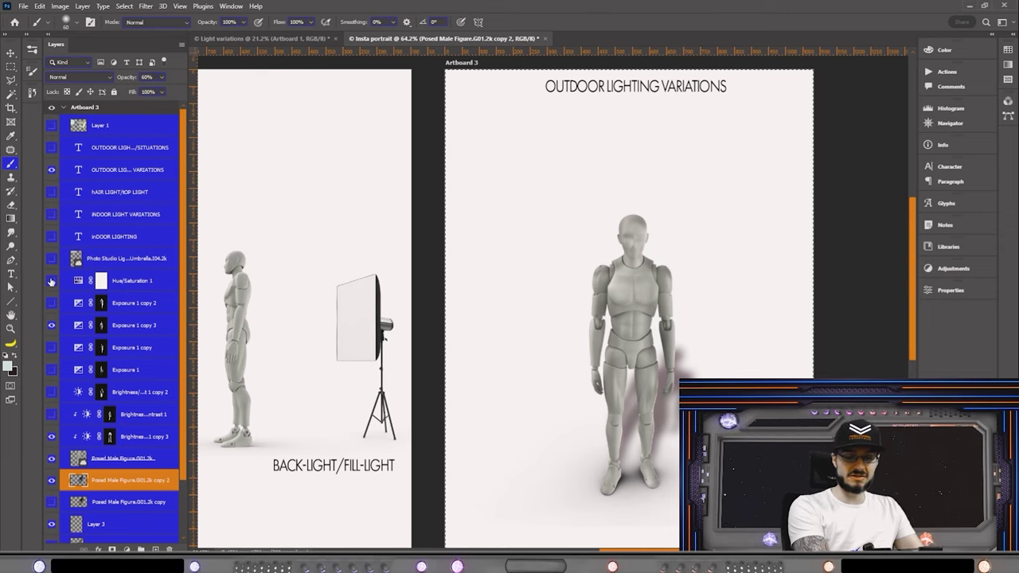
{"action": "left_click", "coordinate": [51, 281]}
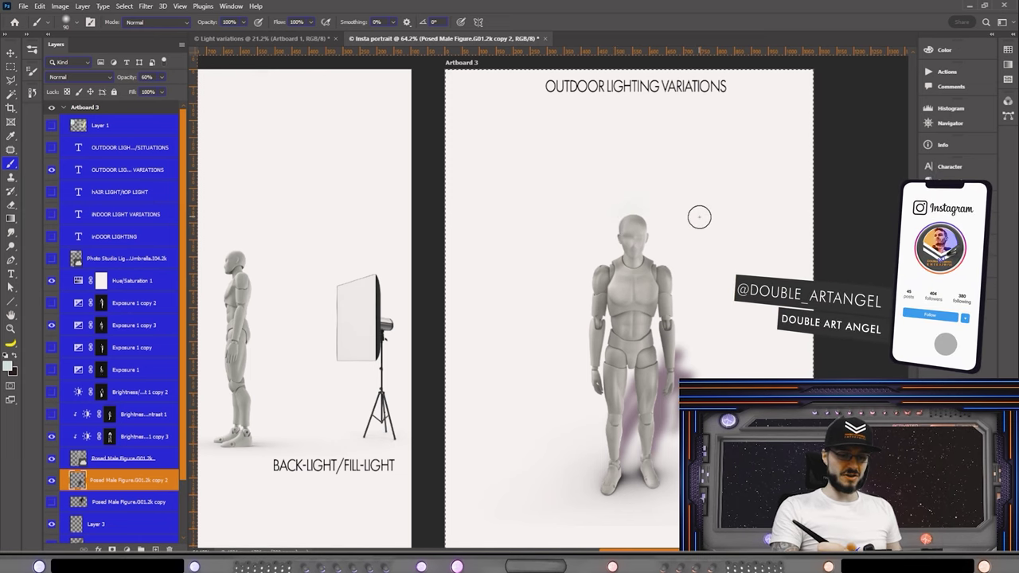
{"action": "key", "text": "alt+bracketright"}
{"action": "key", "text": "alt+bracketright"}
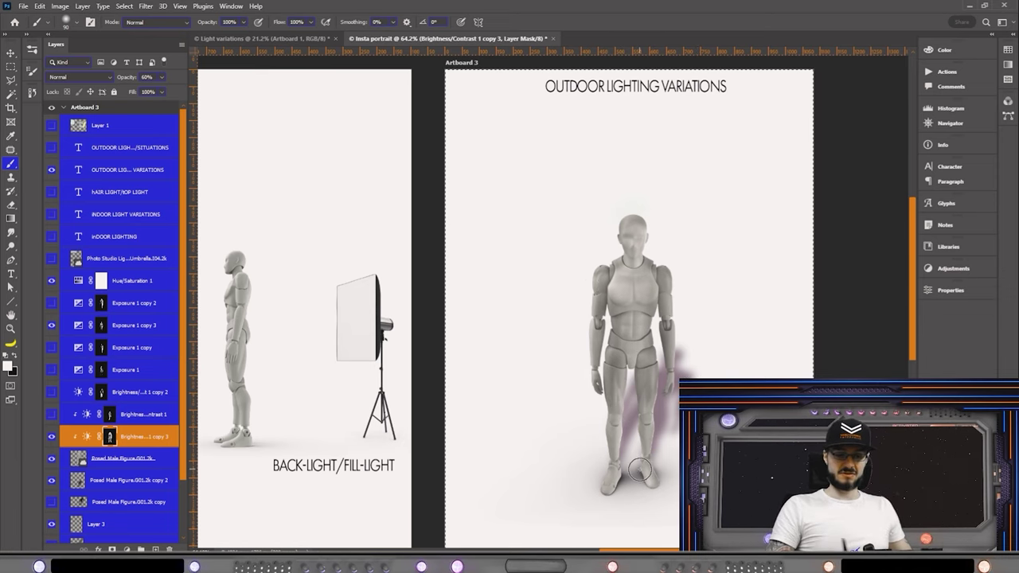
Step: Duplicate the Brightness/Contrast 1 adjustment layer clipped to the posed figure
{"action": "left_click", "coordinate": [791, 312], "text": "ctrl"}
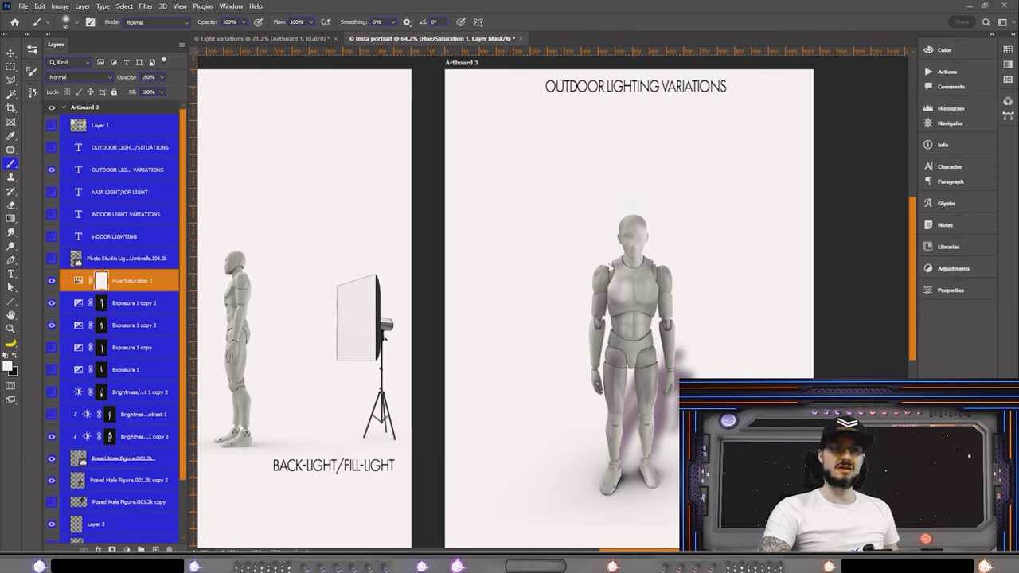
{"action": "key", "text": "ctrl+z"}
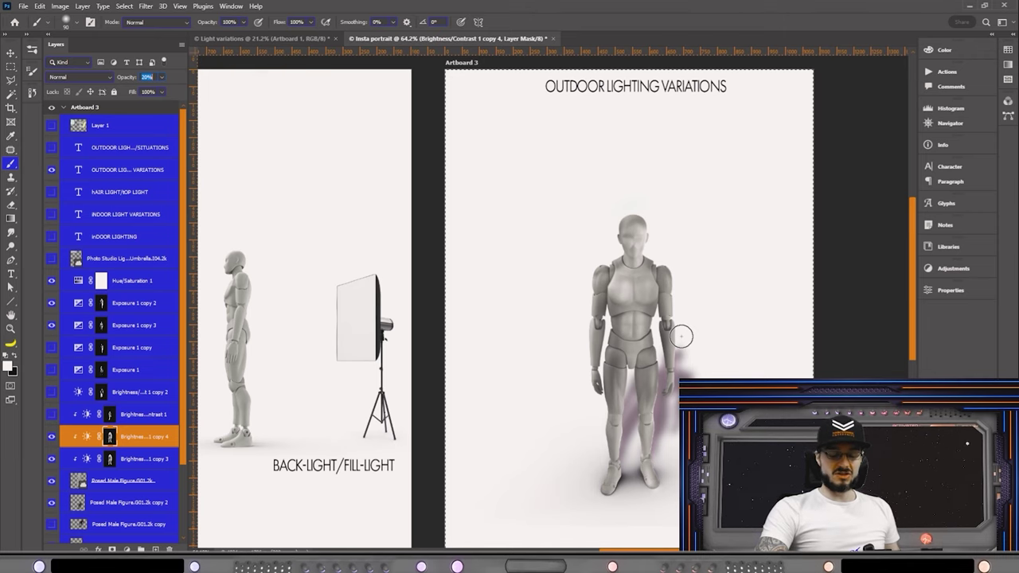
{"action": "key", "text": "ctrl+j"}
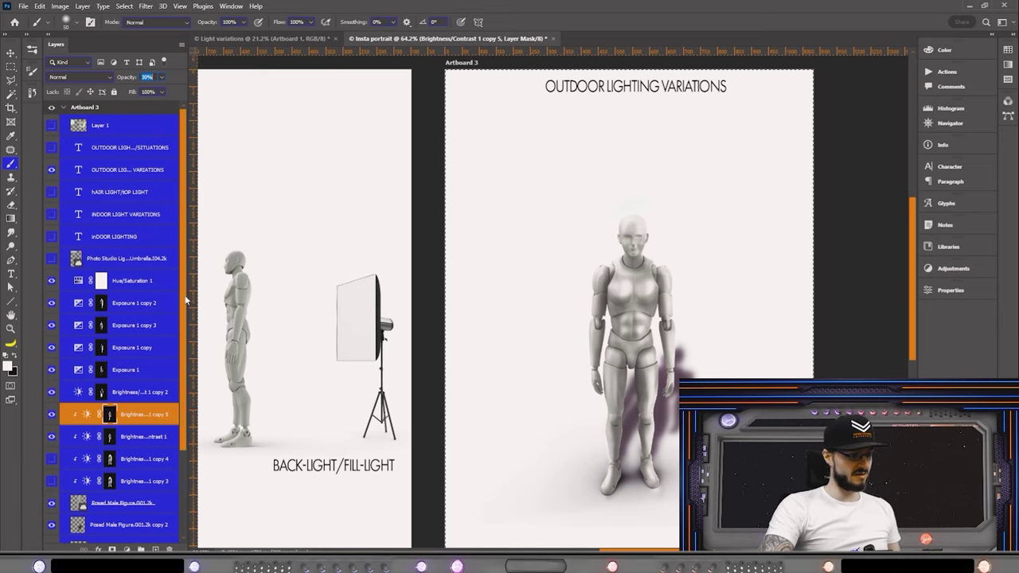
Step: Hide the studio lighting adjustments above the posed figure and replace the artboard title with the OUTDOOR LIGHT VARIATIONS/SITUATIONS text layer
{"action": "left_click", "coordinate": [51, 281]}
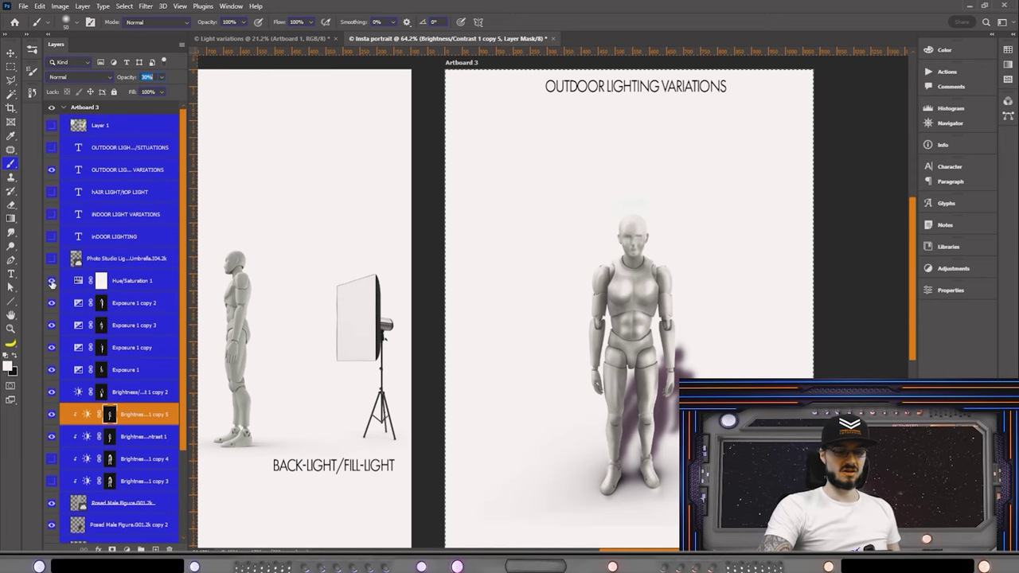
{"action": "left_click", "coordinate": [51, 282]}
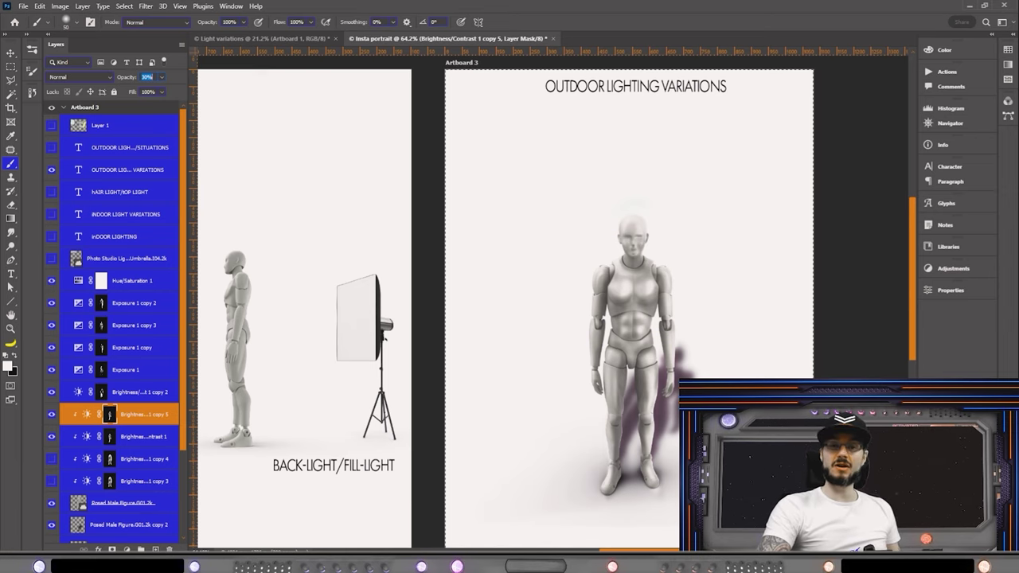
{"action": "left_click_drag", "start_coordinate": [51, 480], "coordinate": [51, 149]}
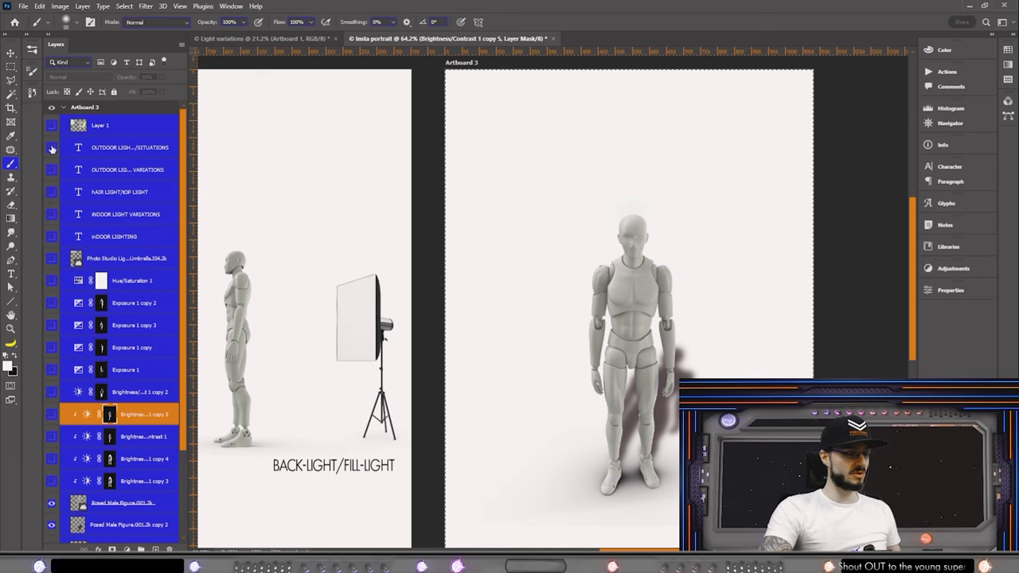
{"action": "left_click", "coordinate": [52, 149]}
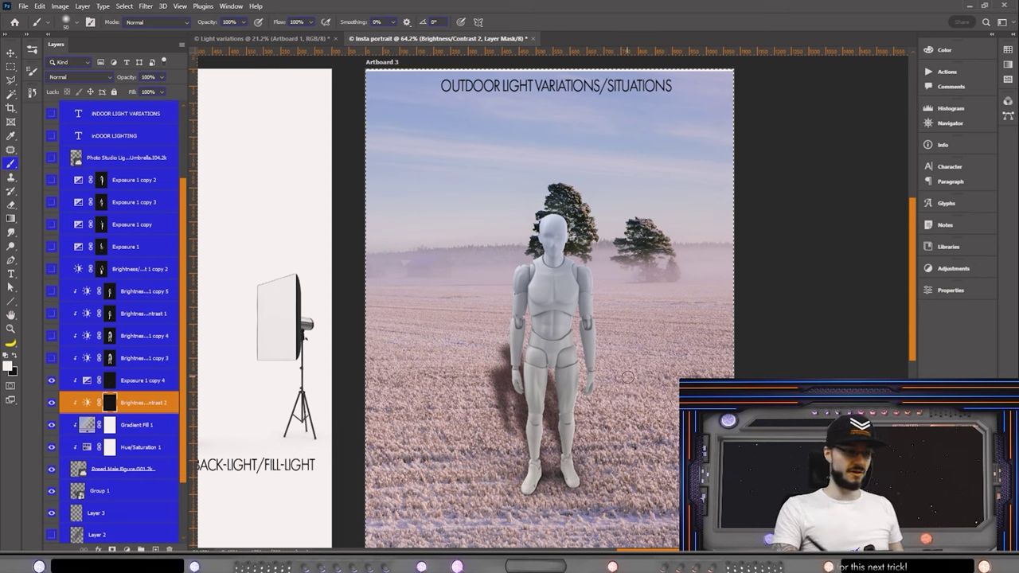
Step: Paint shading onto the posed figure through the Brightness/Contrast 1 copy 3 layer mask in the winter morning scene
{"action": "key", "text": "alt+]"}
{"action": "key", "text": "alt+]"}
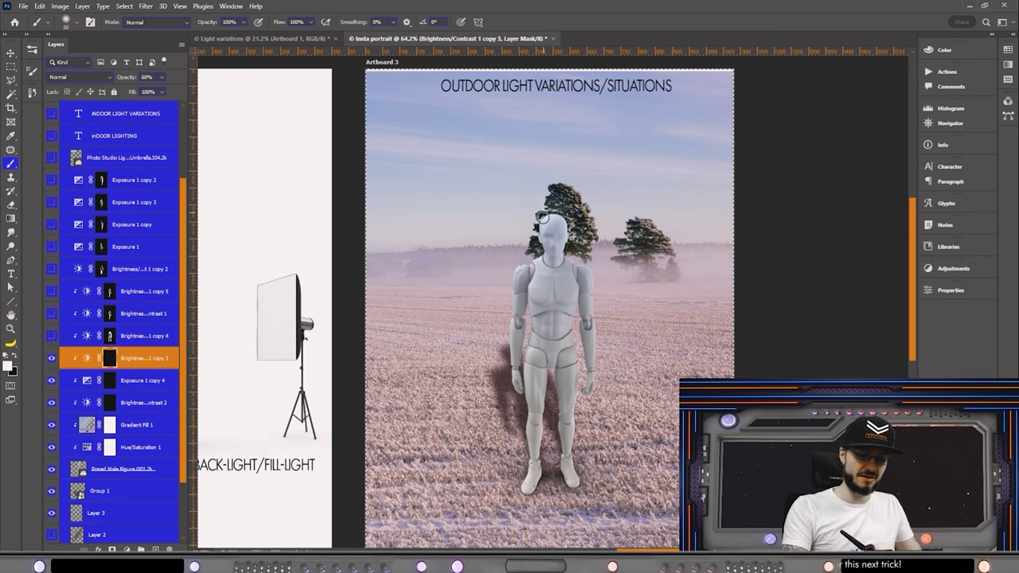
{"action": "key", "text": "alt+BackSpace"}
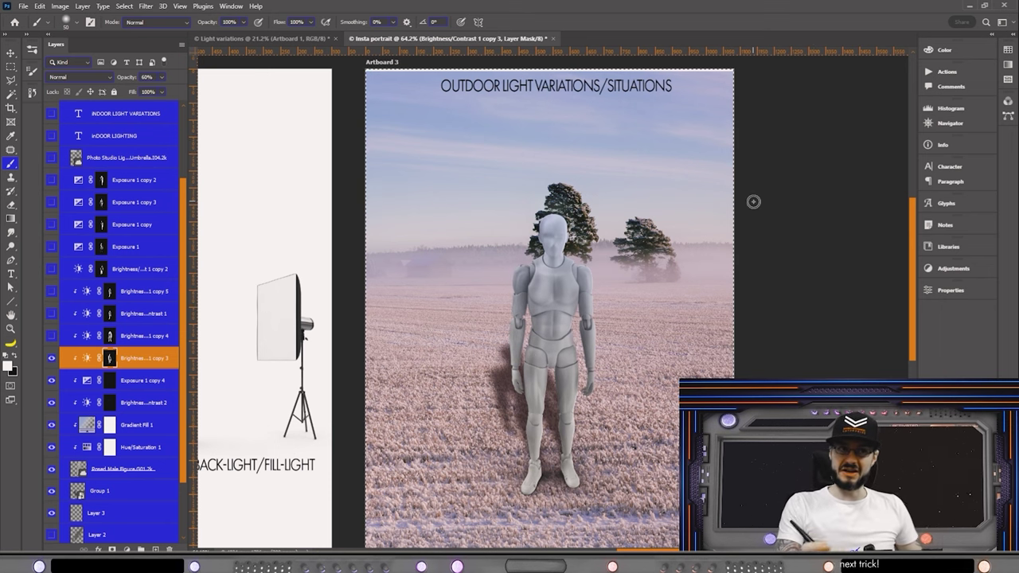
Step: Move Exposure 1 copy 4 above Brightness/Contrast 1 copy 3 and brush highlights onto the figure's face through its mask
{"action": "left_click", "coordinate": [115, 374]}
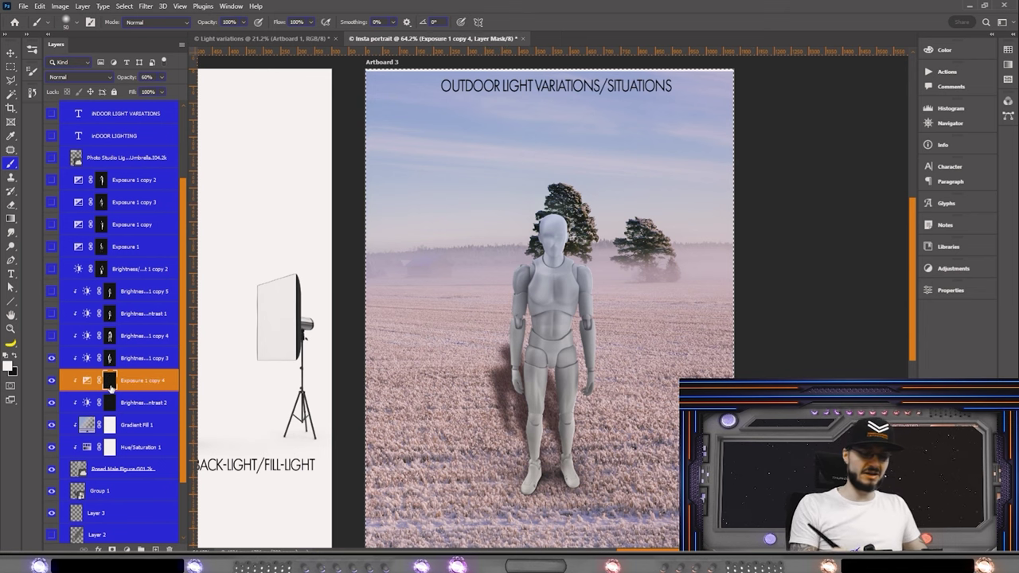
{"action": "key", "text": "ctrl+bracketright"}
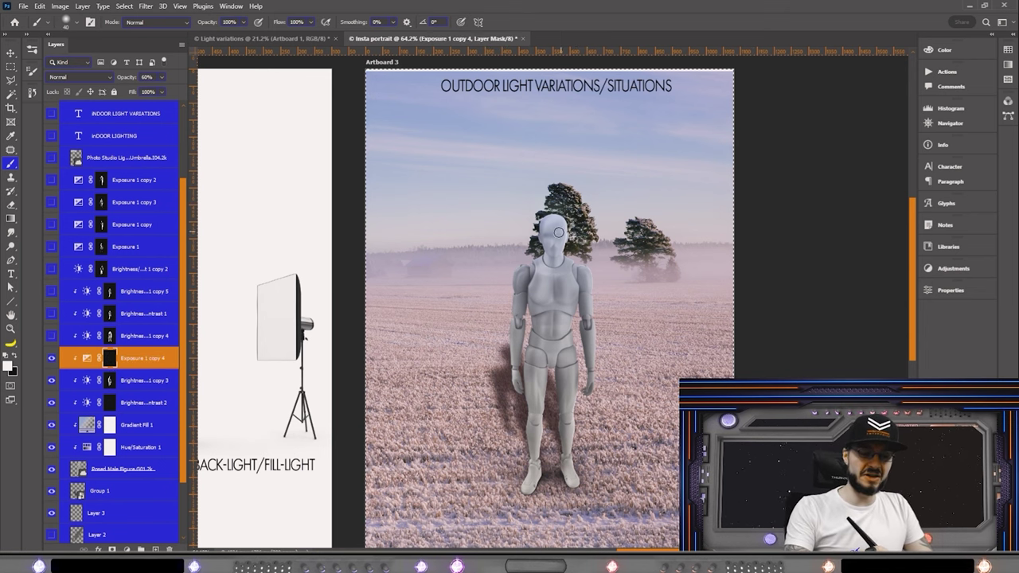
{"action": "left_click_drag", "start_coordinate": [556, 227], "coordinate": [559, 239]}
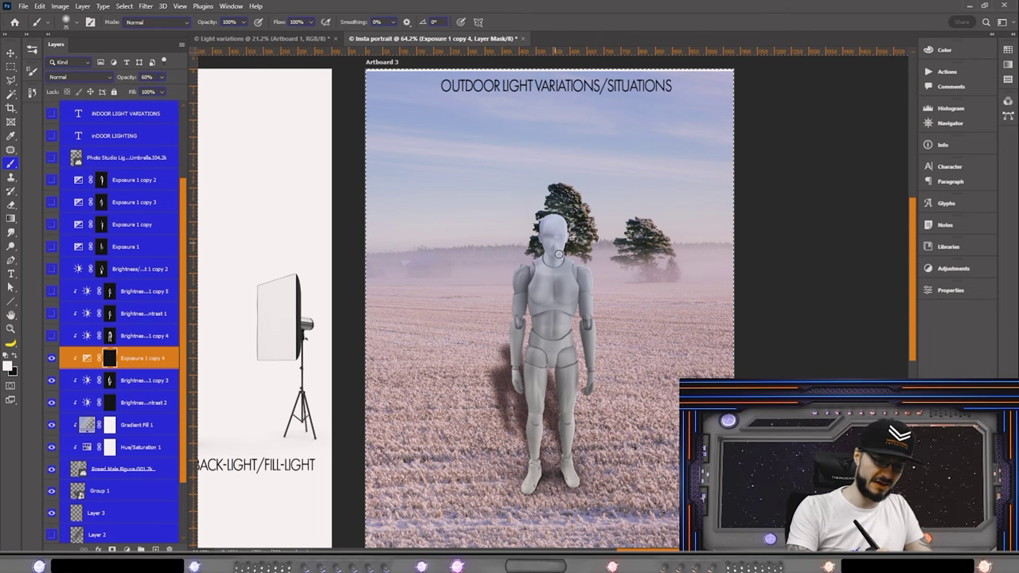
{"action": "key", "text": "bracketleft"}
{"action": "key", "text": "bracketleft"}
{"action": "key", "text": "bracketleft"}
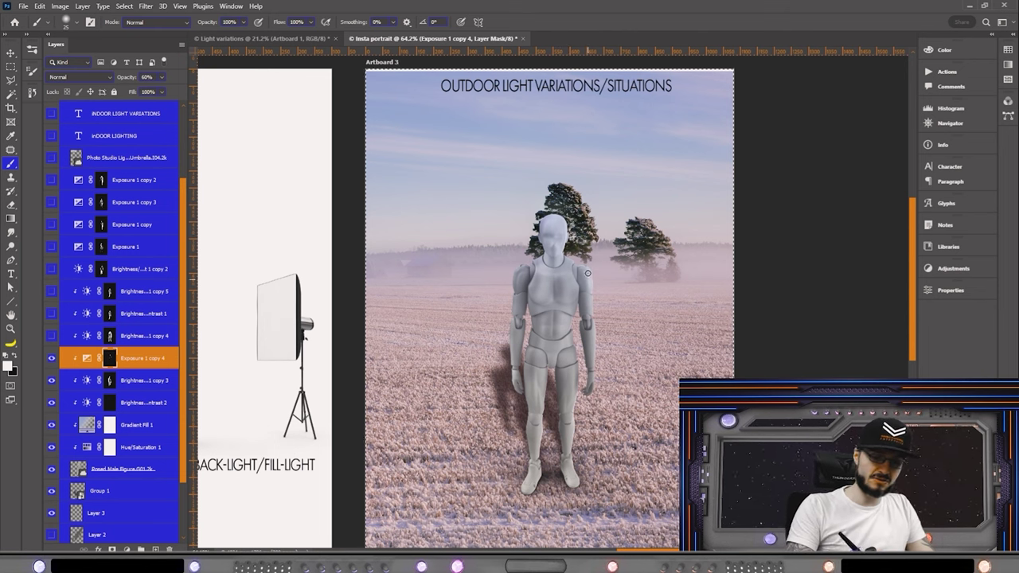
Step: Extend the highlights over the figure's head, shoulders and body on the Exposure 1 copy 4 mask, varying the brush size
{"action": "key", "text": "ctrl+1"}
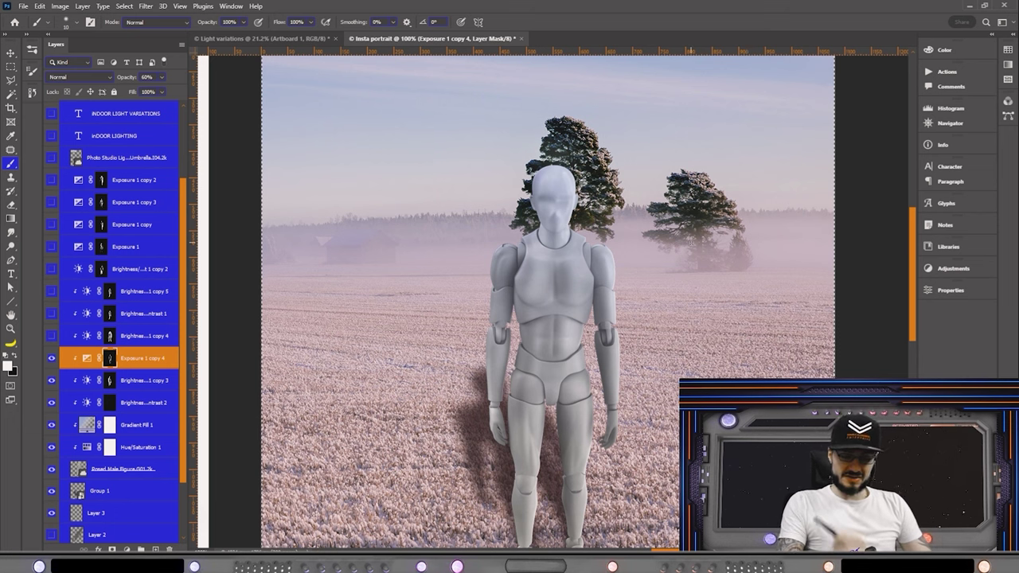
{"action": "key", "text": "bracketright"}
{"action": "key", "text": "bracketright"}
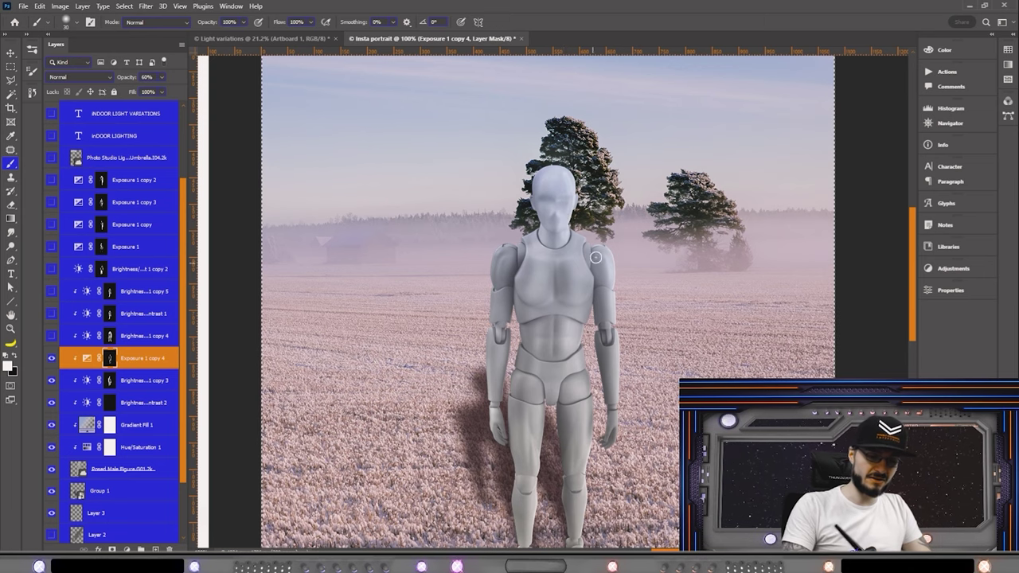
{"action": "key", "text": "bracketleft"}
{"action": "key", "text": "bracketleft"}
{"action": "left_click_drag", "start_coordinate": [558, 240], "coordinate": [532, 186]}
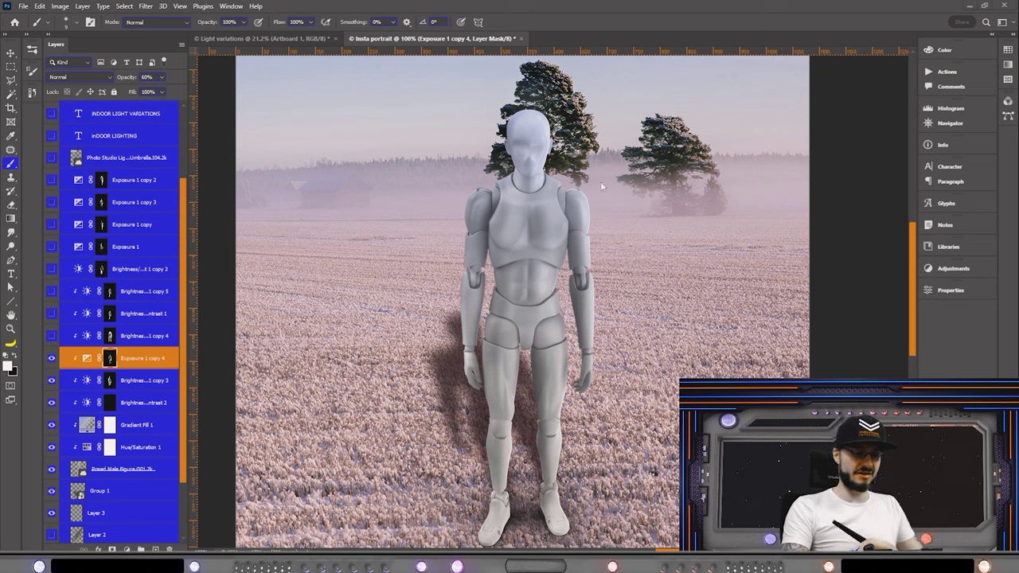
Step: Paint shadows around the figure's mouth, eye and neck on the Brightness/Contrast 1 copy 3 mask, and reselect Exposure 1 copy 4
{"action": "scroll", "coordinate": [534, 163], "scroll_direction": "up", "scroll_amount": 1}
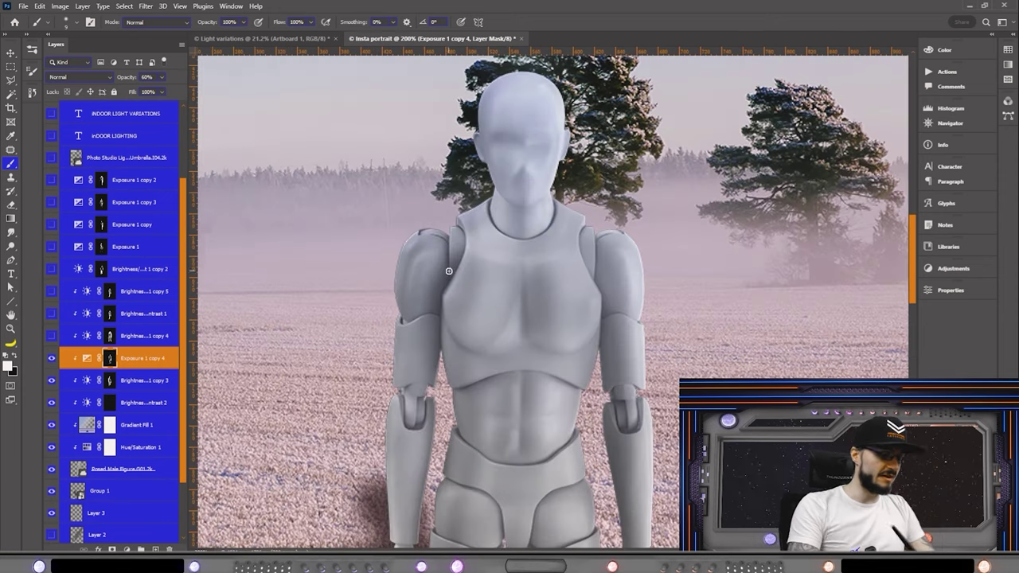
{"action": "left_click", "coordinate": [111, 385]}
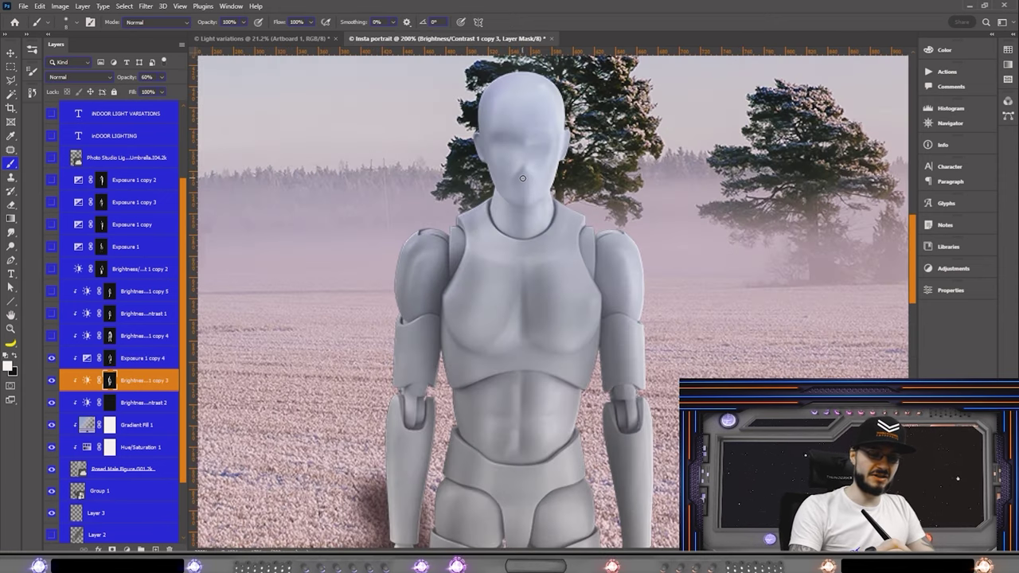
{"action": "mouse_move", "coordinate": [516, 180]}
{"action": "left_mouse_down"}
{"action": "mouse_move", "coordinate": [557, 227]}
{"action": "mouse_move", "coordinate": [502, 192]}
{"action": "mouse_move", "coordinate": [487, 157]}
{"action": "mouse_move", "coordinate": [504, 195]}
{"action": "mouse_move", "coordinate": [489, 153]}
{"action": "mouse_move", "coordinate": [505, 198]}
{"action": "mouse_move", "coordinate": [473, 135]}
{"action": "mouse_move", "coordinate": [478, 151]}
{"action": "mouse_move", "coordinate": [494, 79]}
{"action": "mouse_move", "coordinate": [478, 124]}
{"action": "mouse_move", "coordinate": [496, 84]}
{"action": "mouse_move", "coordinate": [491, 120]}
{"action": "mouse_move", "coordinate": [520, 156]}
{"action": "left_mouse_up"}
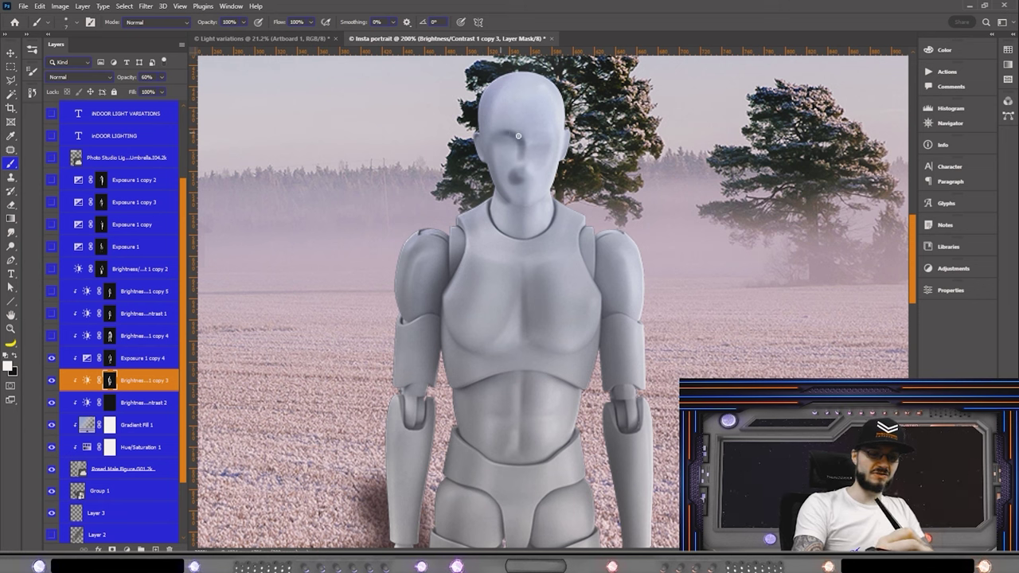
{"action": "key", "text": "bracketright"}
{"action": "key", "text": "bracketright"}
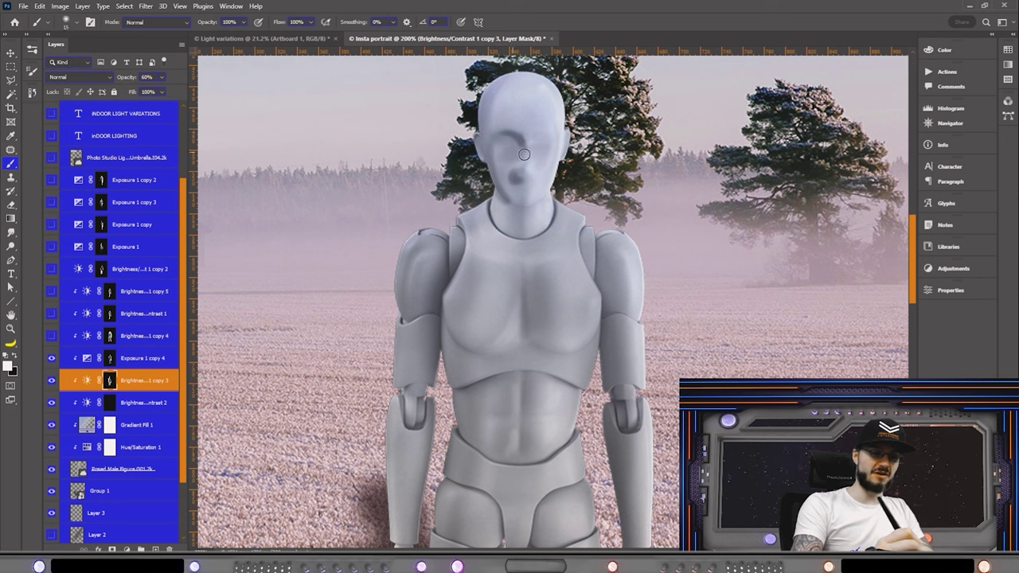
{"action": "key", "text": "bracketleft"}
{"action": "key", "text": "bracketleft"}
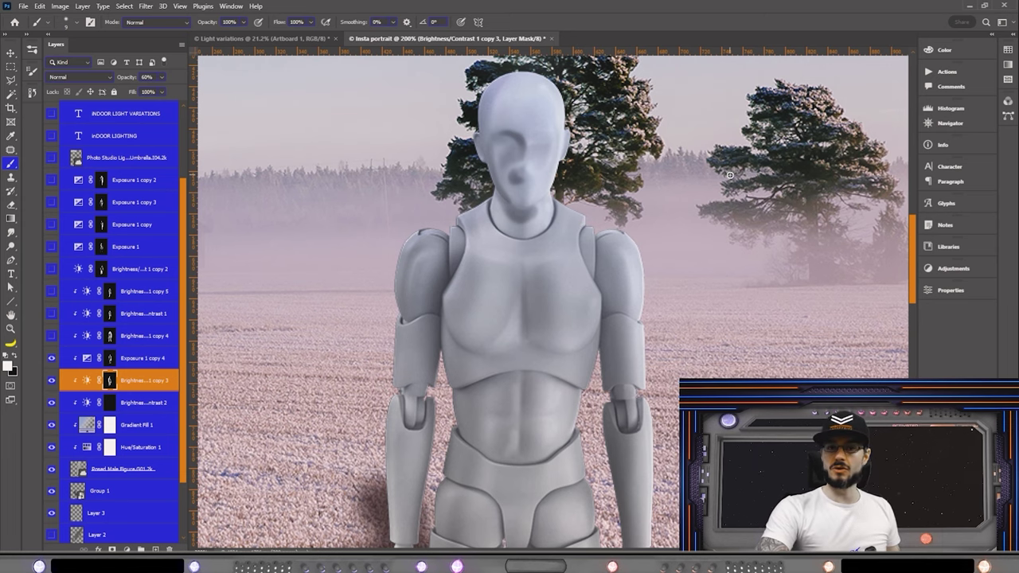
{"action": "key", "text": "ctrl+0"}
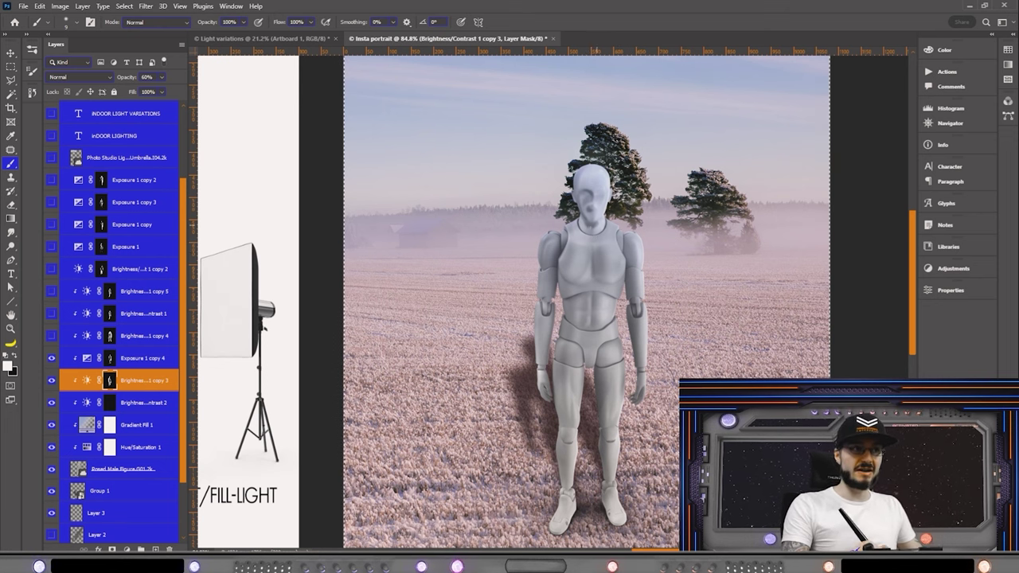
{"action": "left_click", "coordinate": [143, 358]}
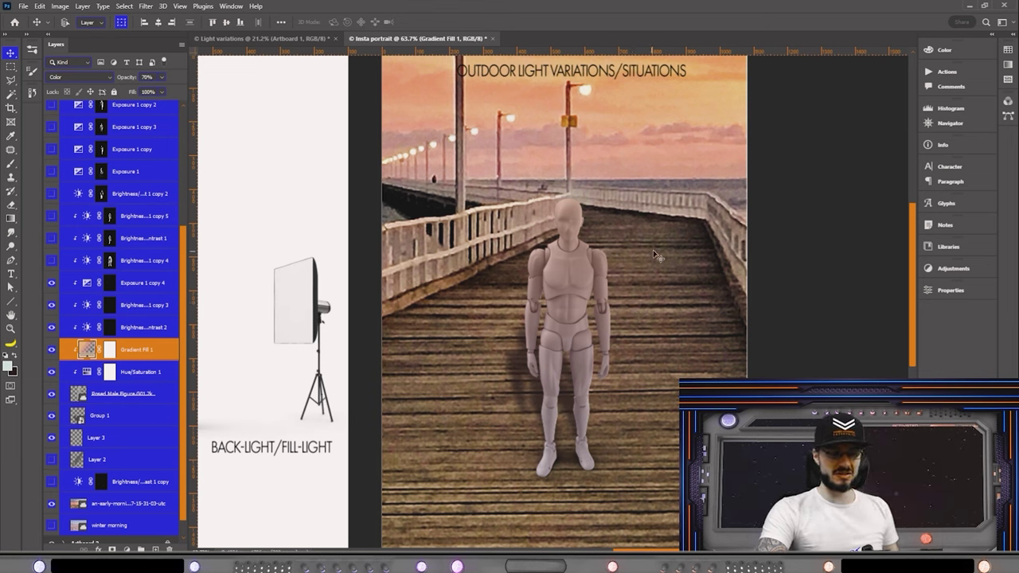
Step: In the pier sunset scene, brush the figure's highlights on the Exposure 1 copy 4 mask and its shadows on the Brightness/Contrast 1 copy 3 mask
{"action": "left_click", "coordinate": [111, 287]}
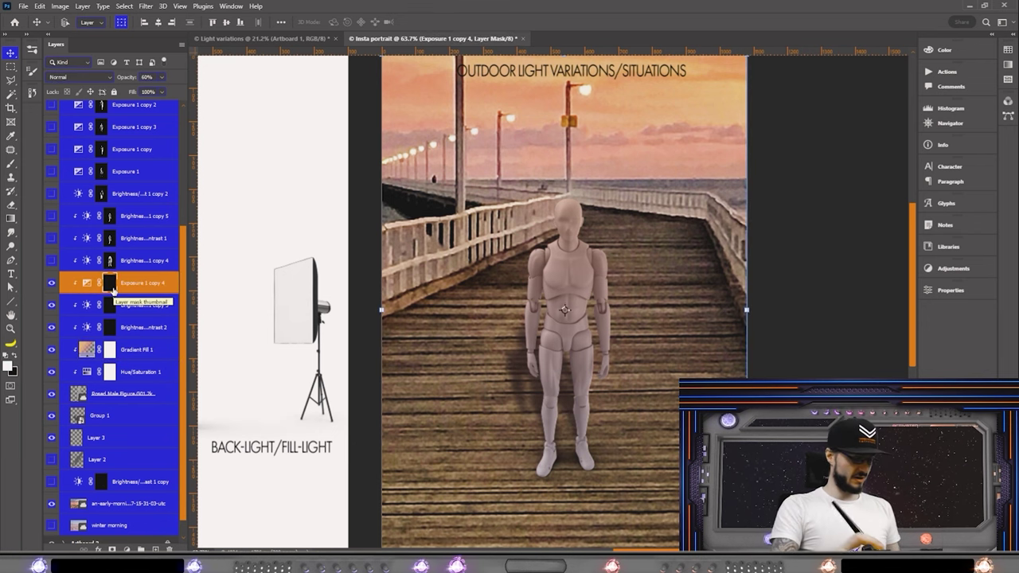
{"action": "key", "text": "b"}
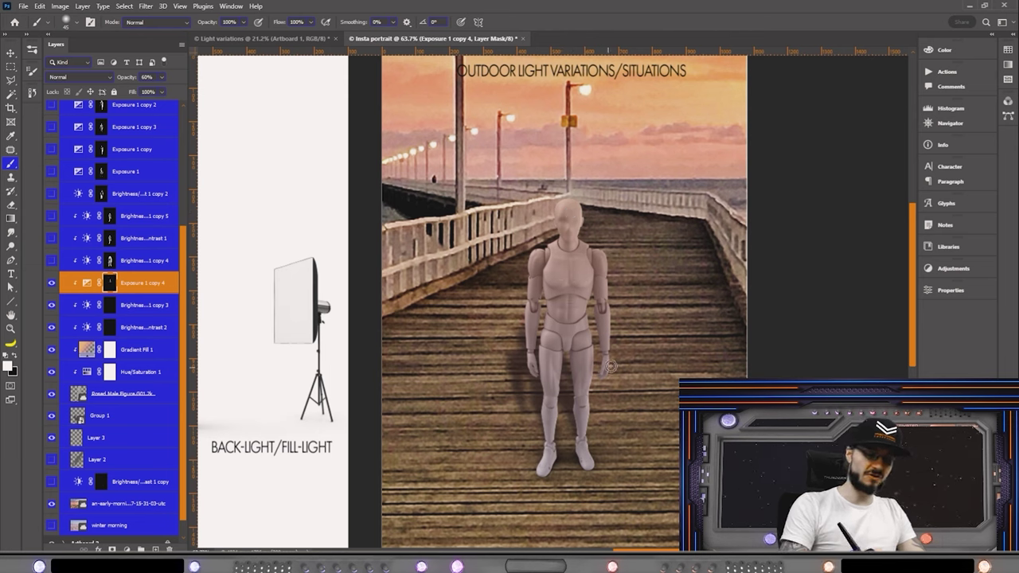
{"action": "key", "text": "alt+bracketleft"}
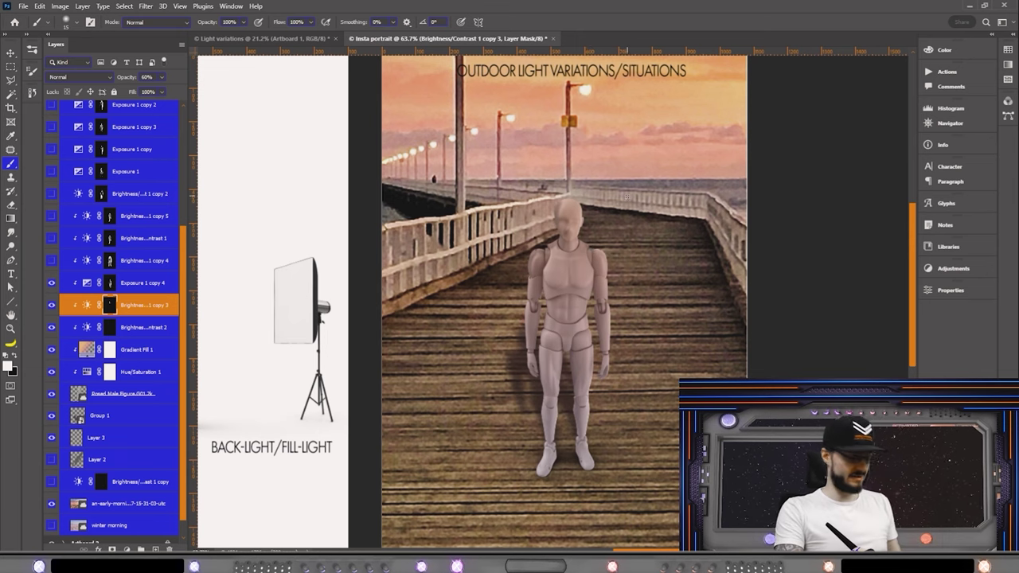
{"action": "key", "text": "x"}
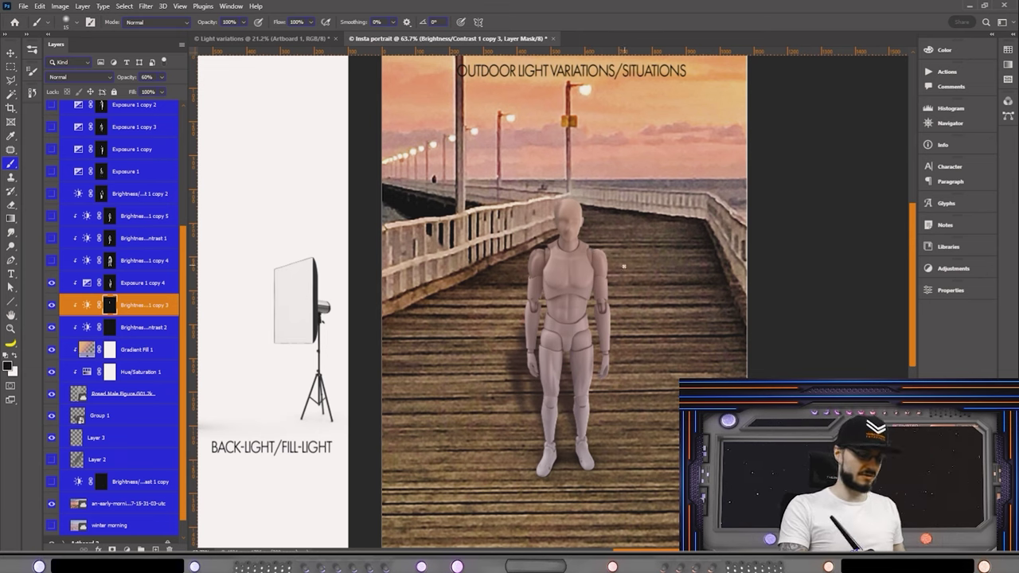
{"action": "key", "text": "x"}
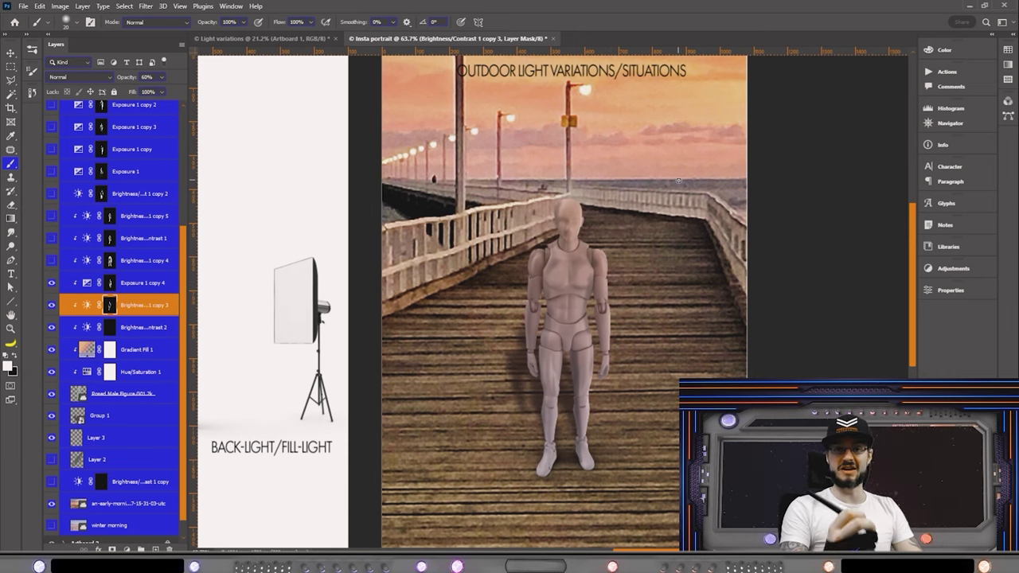
{"action": "key", "text": "bracketleft"}
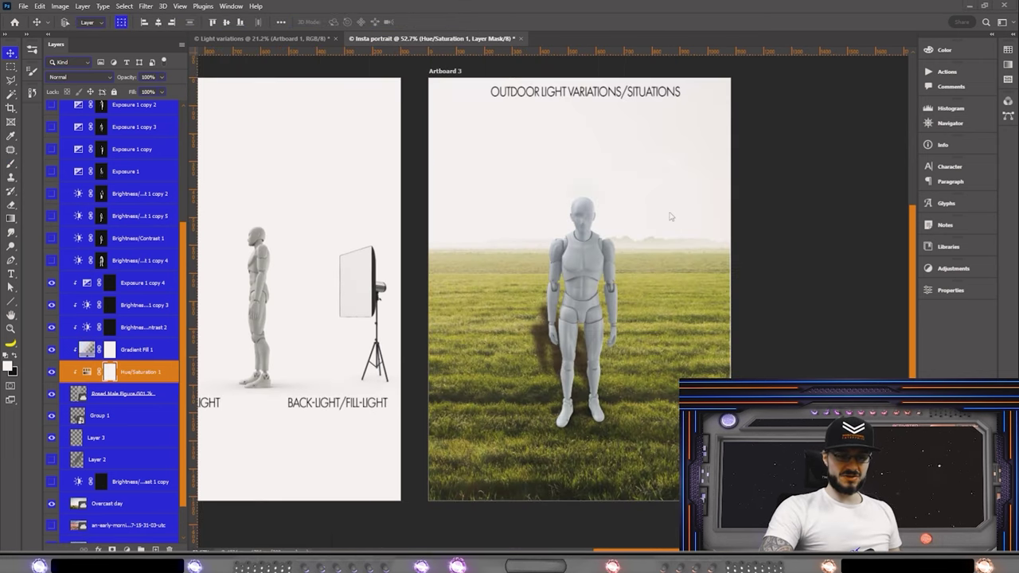
Step: In the overcast field scene, paint the figure into the Brightness/Contrast 2 layer mask with a soft brush
{"action": "scroll", "coordinate": [672, 222], "scroll_direction": "up", "scroll_amount": 1}
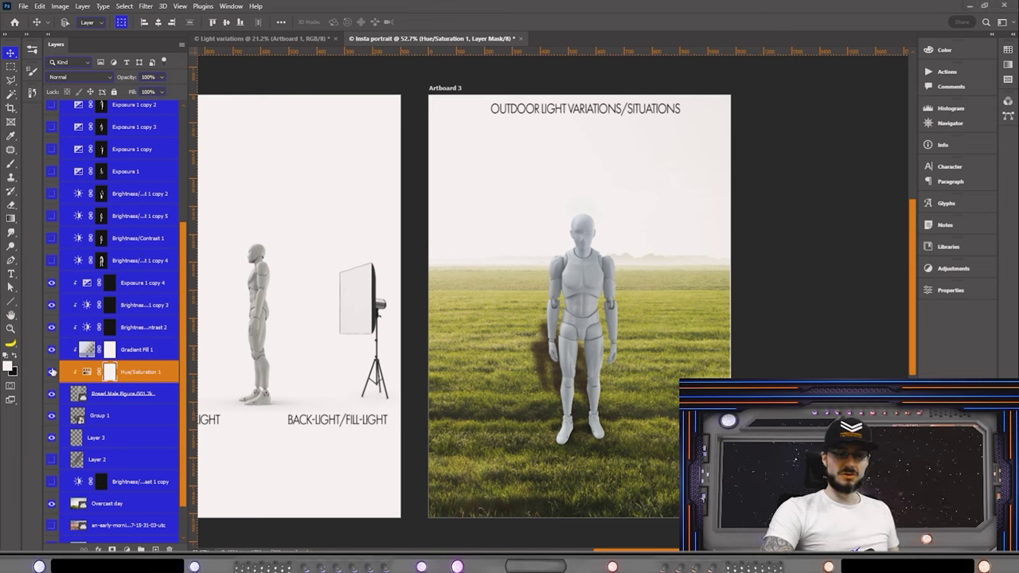
{"action": "left_click", "coordinate": [109, 327]}
{"action": "type", "text": "b80"}
{"action": "key", "text": "Return"}
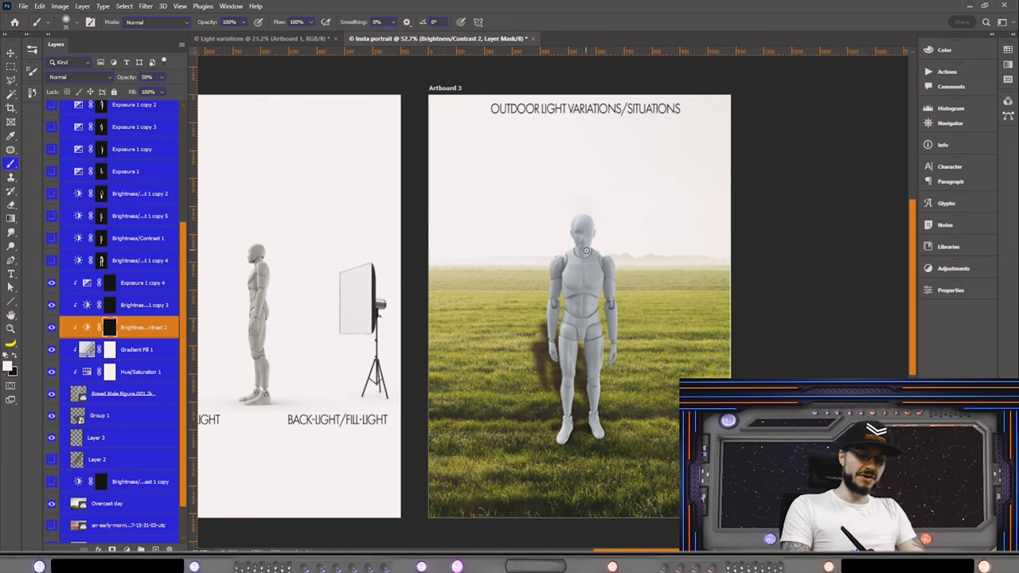
Step: Brush highlights onto the figure's head, shoulders and torso through the Exposure 1 copy 4 mask in the overcast scene
{"action": "key", "text": "alt+bracketright"}
{"action": "key", "text": "alt+bracketright"}
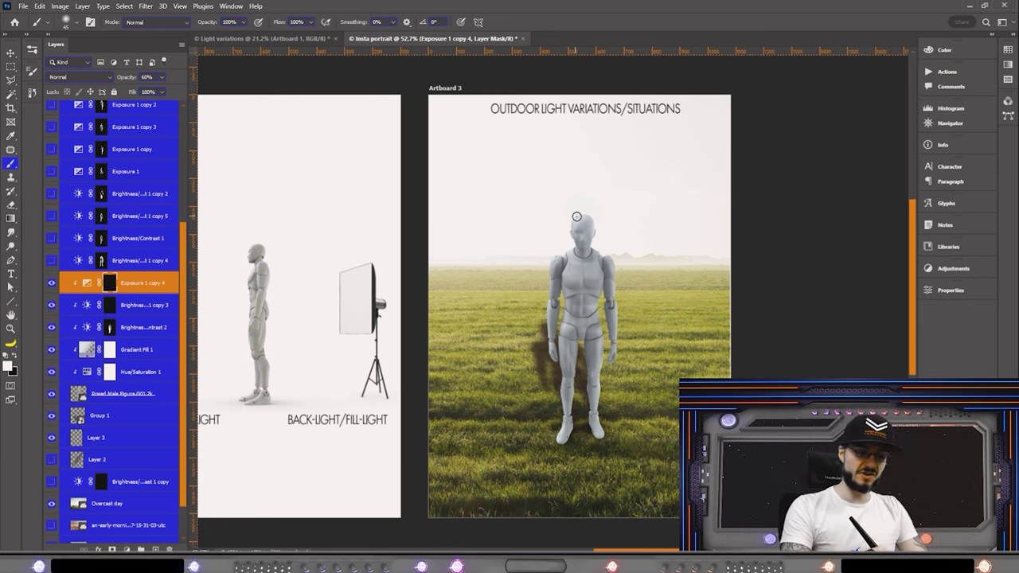
{"action": "left_click_drag", "start_coordinate": [592, 213], "coordinate": [577, 221]}
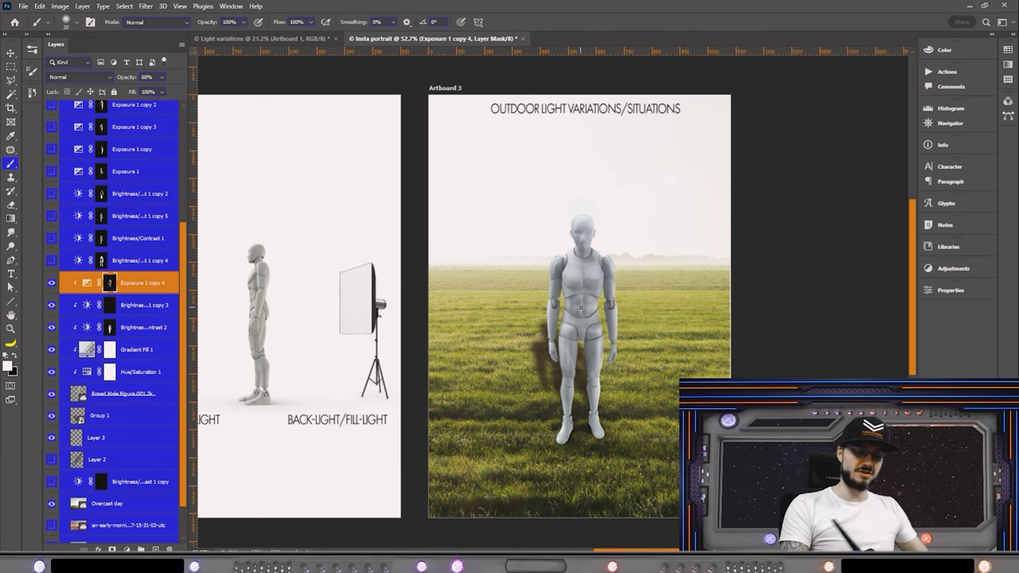
{"action": "key", "text": "bracketright"}
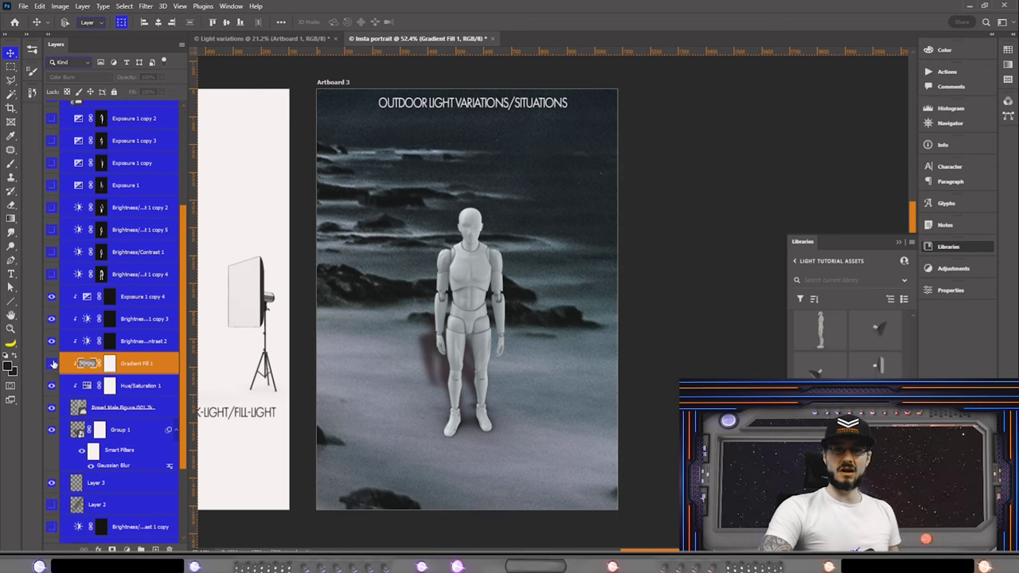
Step: Show the Gradient Fill 1 layer in the night sea scene and brush the figure's shading into the Brightness/Contrast 2 mask
{"action": "left_click", "coordinate": [53, 363]}
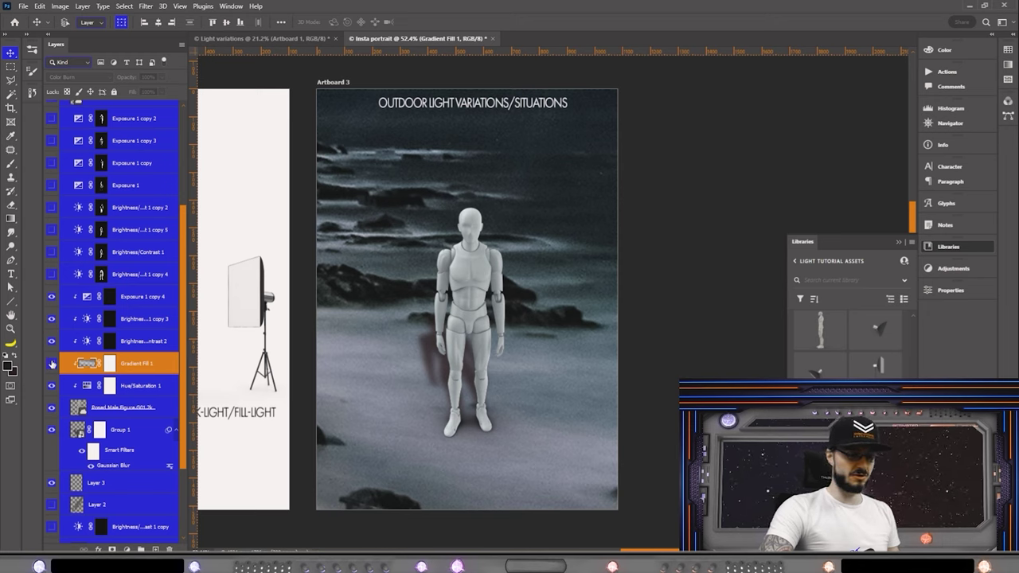
{"action": "left_click", "coordinate": [52, 364]}
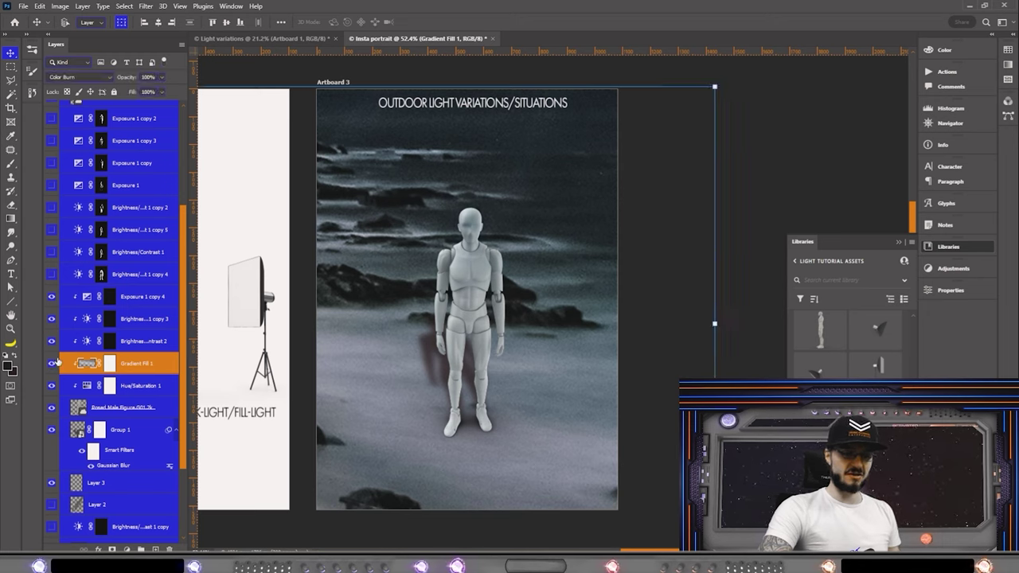
{"action": "key", "text": "b"}
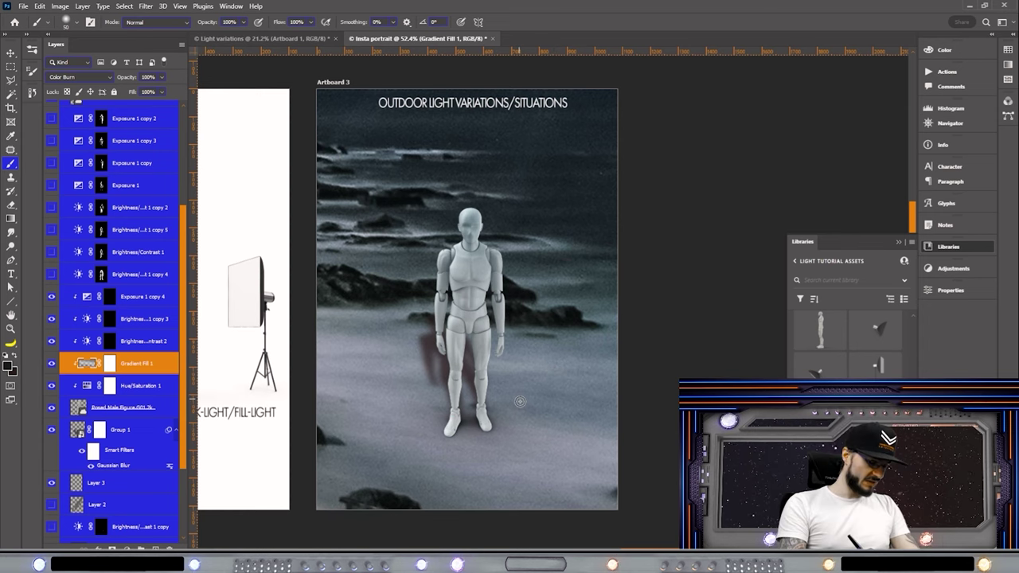
{"action": "key", "text": "alt+bracketright"}
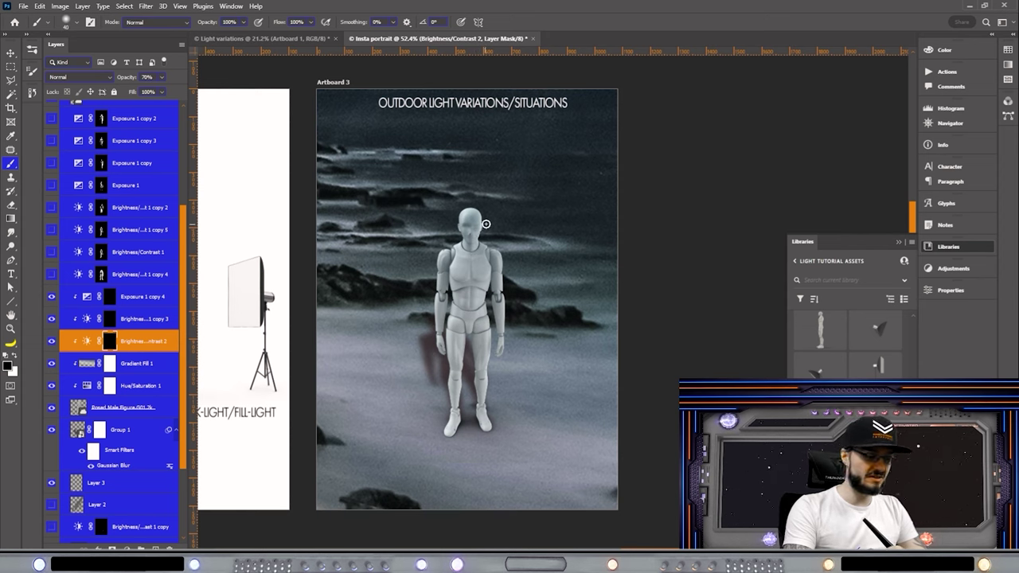
{"action": "key", "text": "x"}
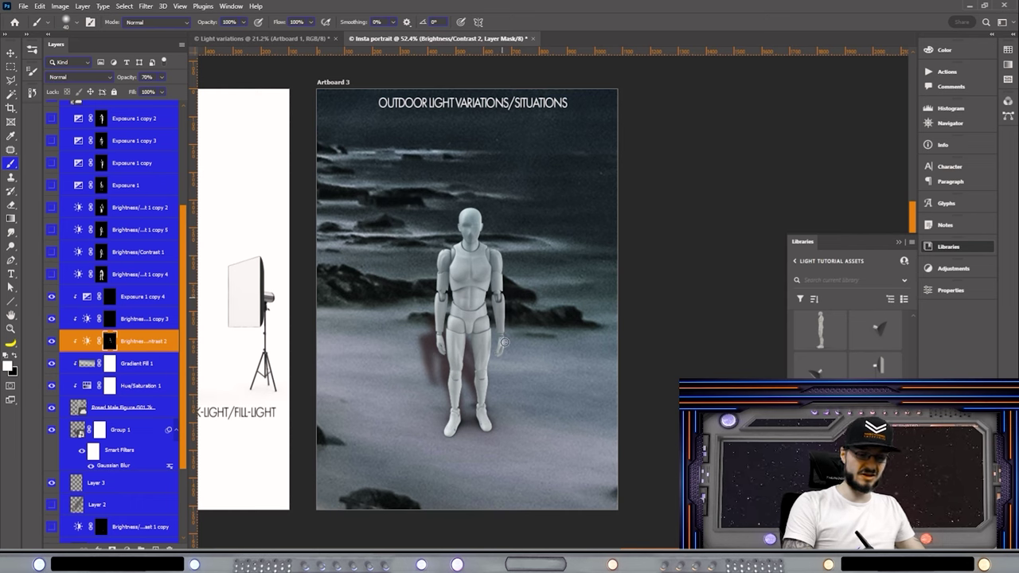
{"action": "mouse_move", "coordinate": [491, 285]}
{"action": "left_mouse_down"}
{"action": "mouse_move", "coordinate": [492, 275]}
{"action": "mouse_move", "coordinate": [449, 278]}
{"action": "mouse_move", "coordinate": [447, 268]}
{"action": "mouse_move", "coordinate": [459, 294]}
{"action": "mouse_move", "coordinate": [449, 426]}
{"action": "left_mouse_up"}
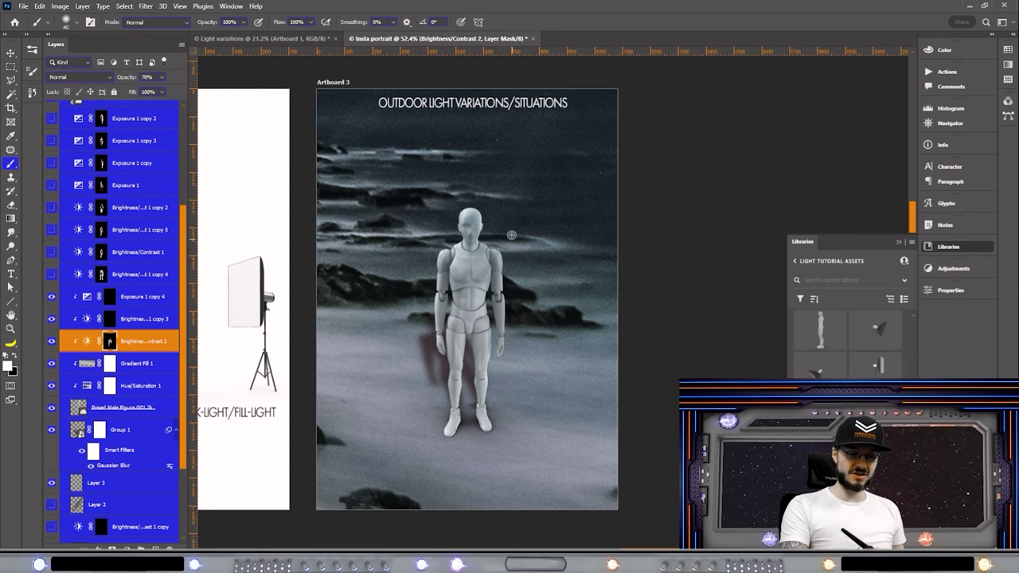
{"action": "key", "text": "x"}
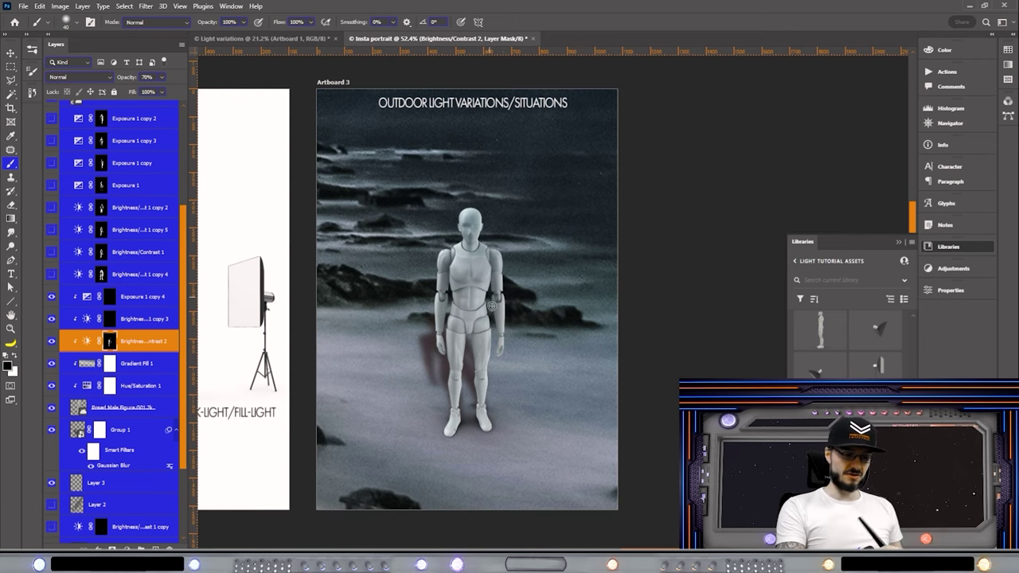
{"action": "key", "text": "x"}
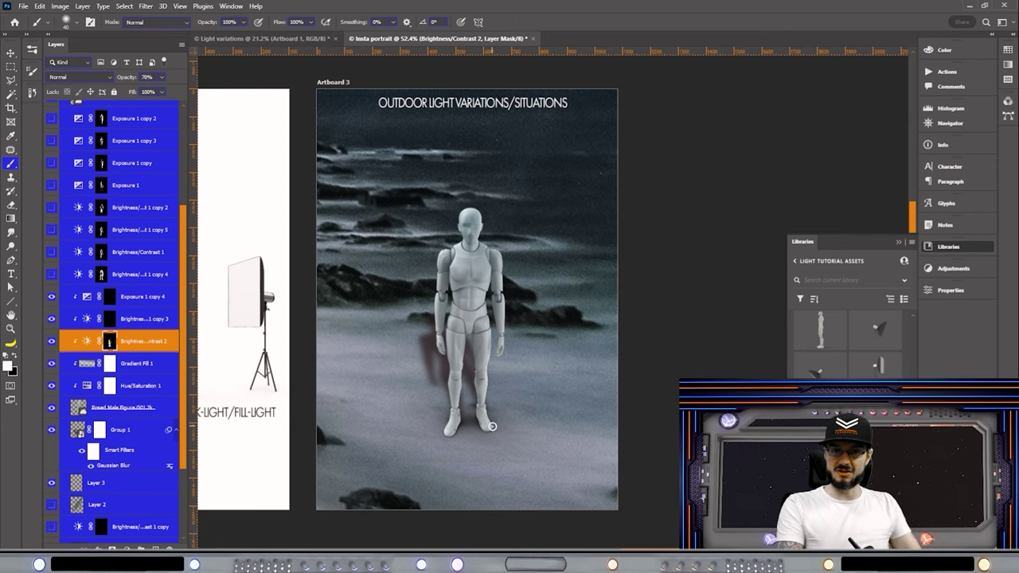
{"action": "key", "text": "alt+]"}
{"action": "key", "text": "alt+]"}
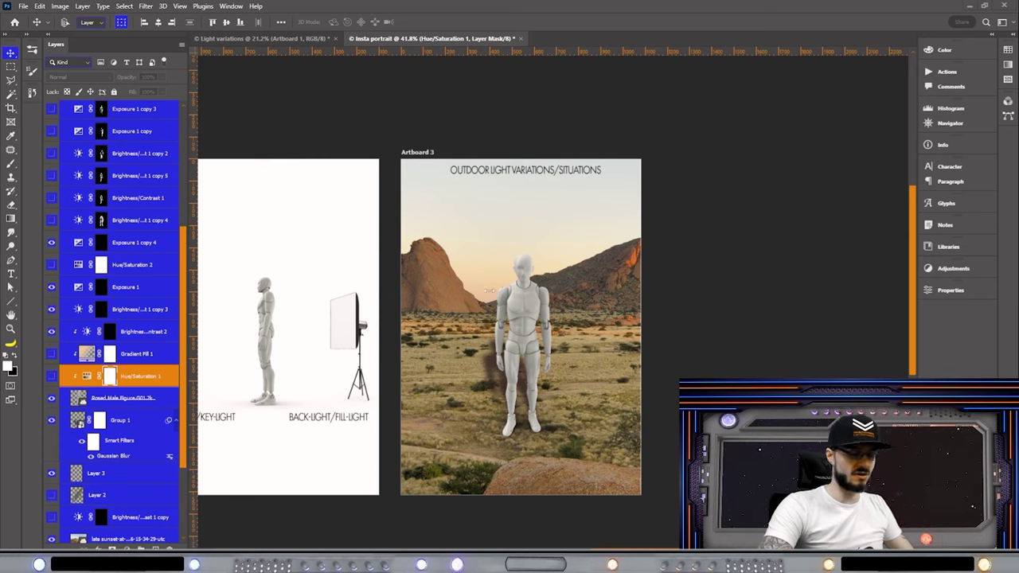
Step: Make the Hue/Saturation 1 and Gradient Fill 1 adjustments visible on the figure in the desert scene
{"action": "left_click", "coordinate": [51, 377]}
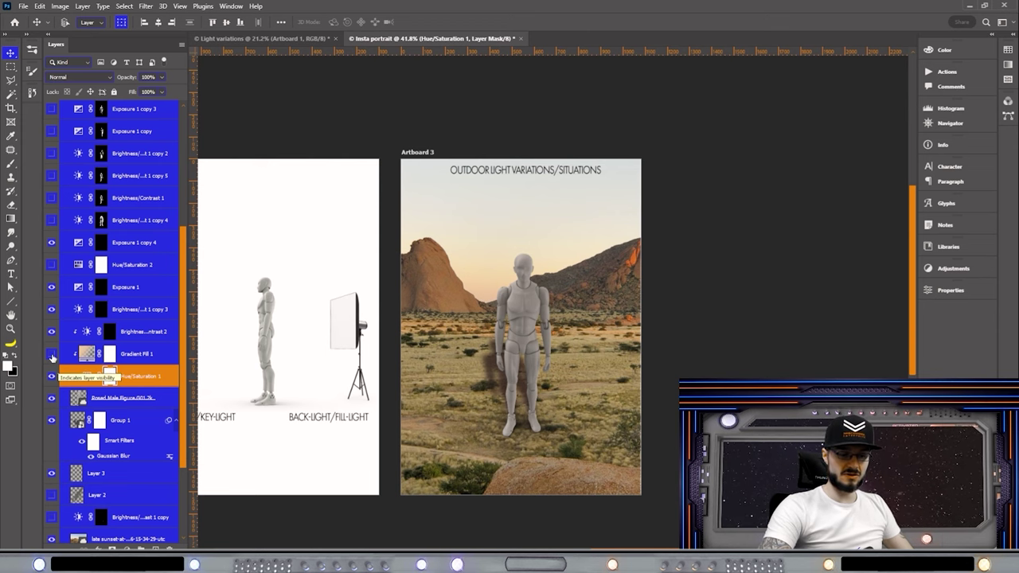
{"action": "left_click", "coordinate": [51, 354]}
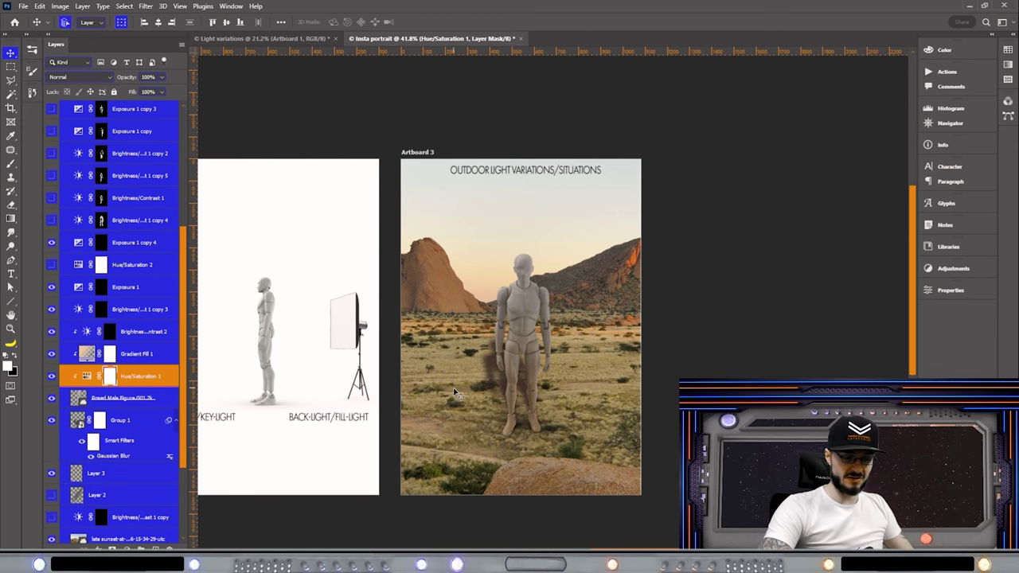
{"action": "scroll", "coordinate": [466, 406], "scroll_direction": "up", "scroll_amount": 2}
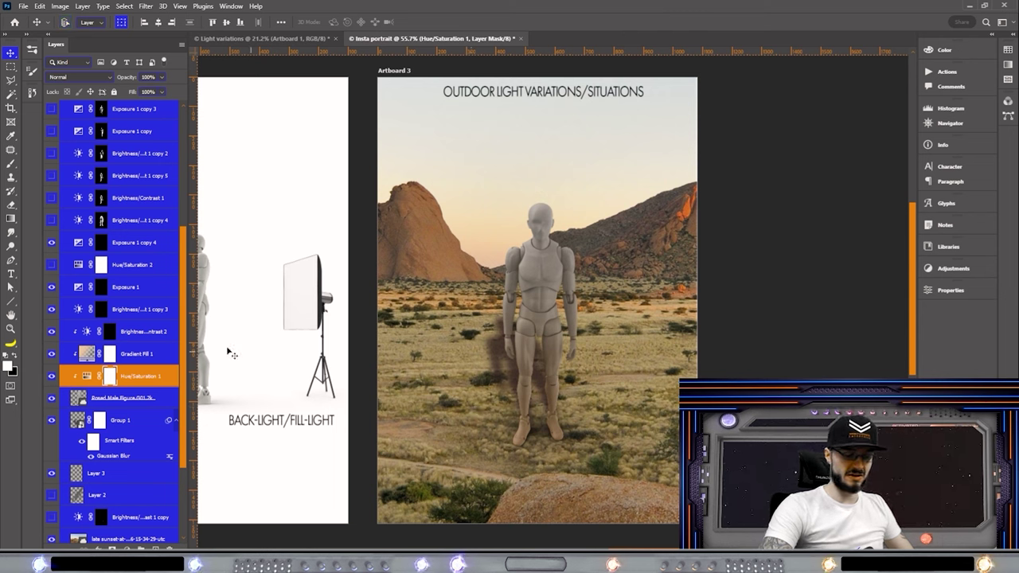
Step: Edit the Gradient Fill 1 gradient, adjusting the peach colour stop at location 35 to a warmer orange tint
{"action": "left_click", "coordinate": [132, 355]}
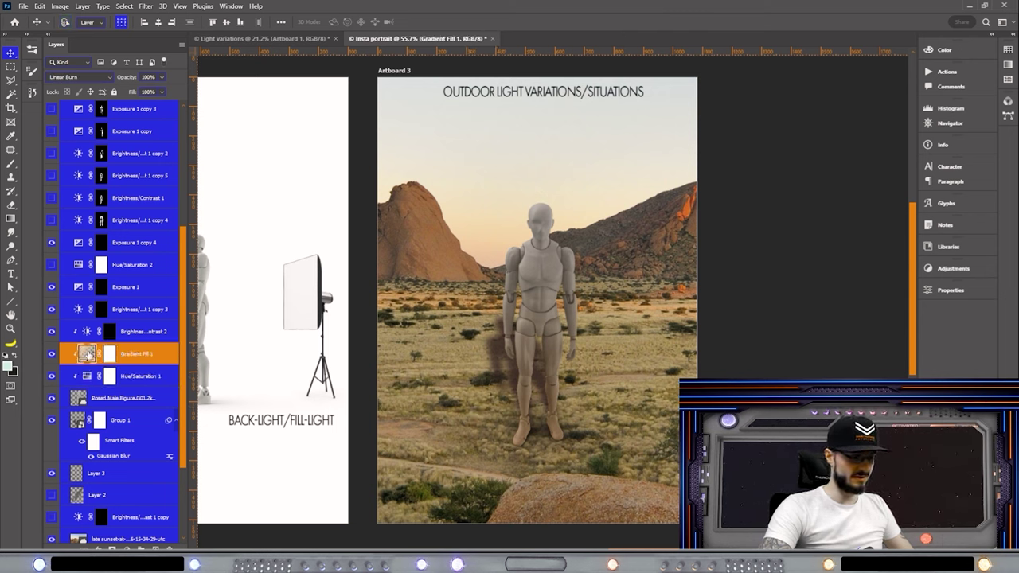
{"action": "double_click", "coordinate": [88, 352]}
{"action": "left_click", "coordinate": [127, 173]}
{"action": "left_click", "coordinate": [238, 374]}
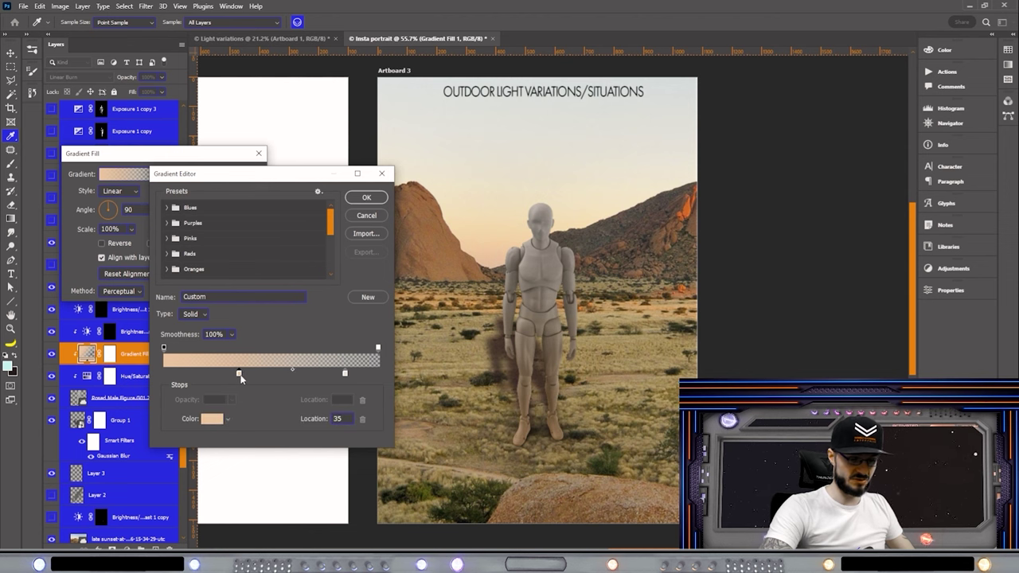
{"action": "key", "text": "Return"}
{"action": "key", "text": "Return"}
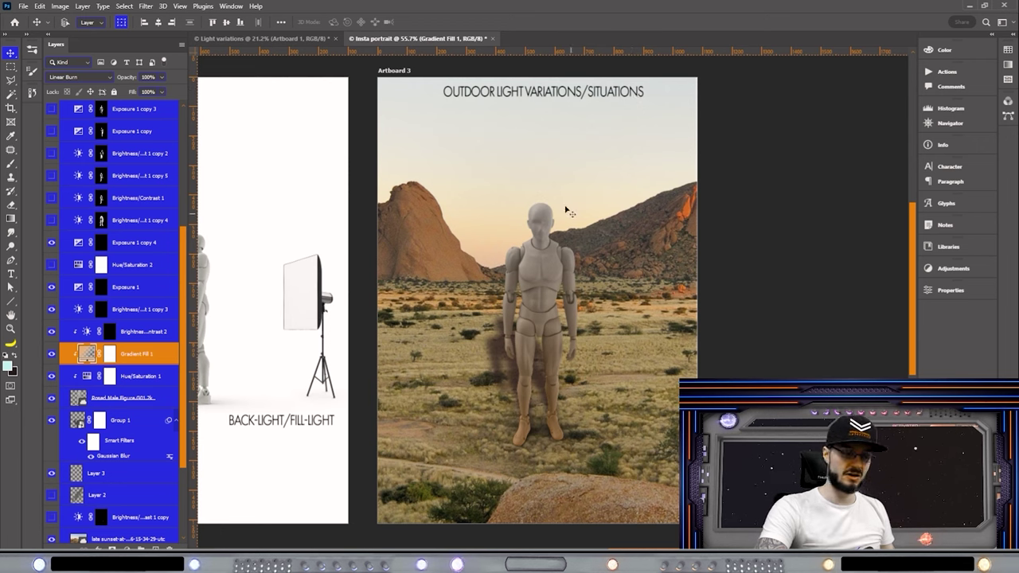
Step: Brush the desert figure's shadows into the Brightness/Contrast 2 and Brightness/Contrast 1 copy 3 masks
{"action": "left_click", "coordinate": [109, 331]}
{"action": "key", "text": "b"}
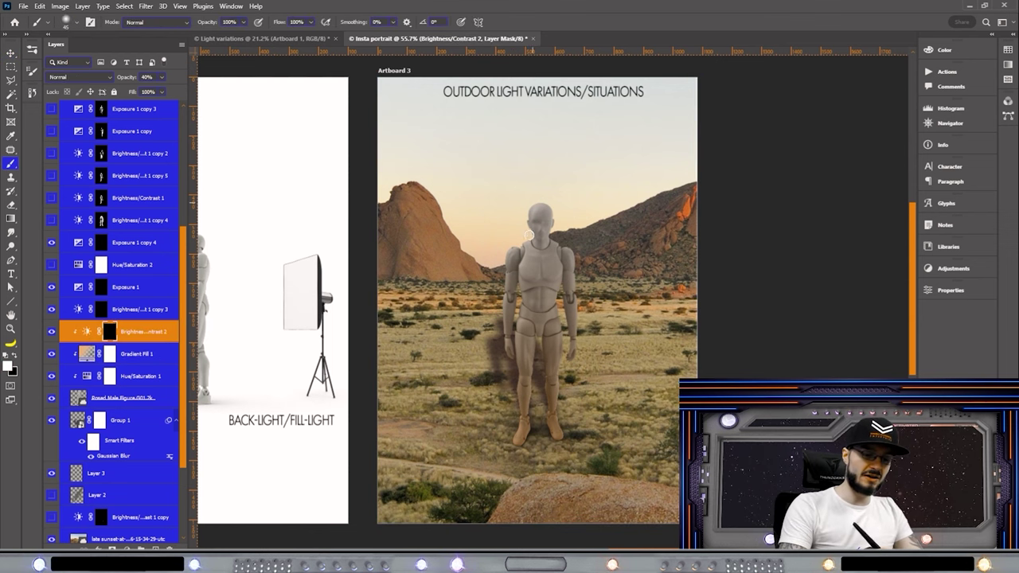
{"action": "mouse_move", "coordinate": [526, 236]}
{"action": "left_mouse_down"}
{"action": "mouse_move", "coordinate": [501, 307]}
{"action": "mouse_move", "coordinate": [505, 366]}
{"action": "mouse_move", "coordinate": [517, 379]}
{"action": "left_mouse_up"}
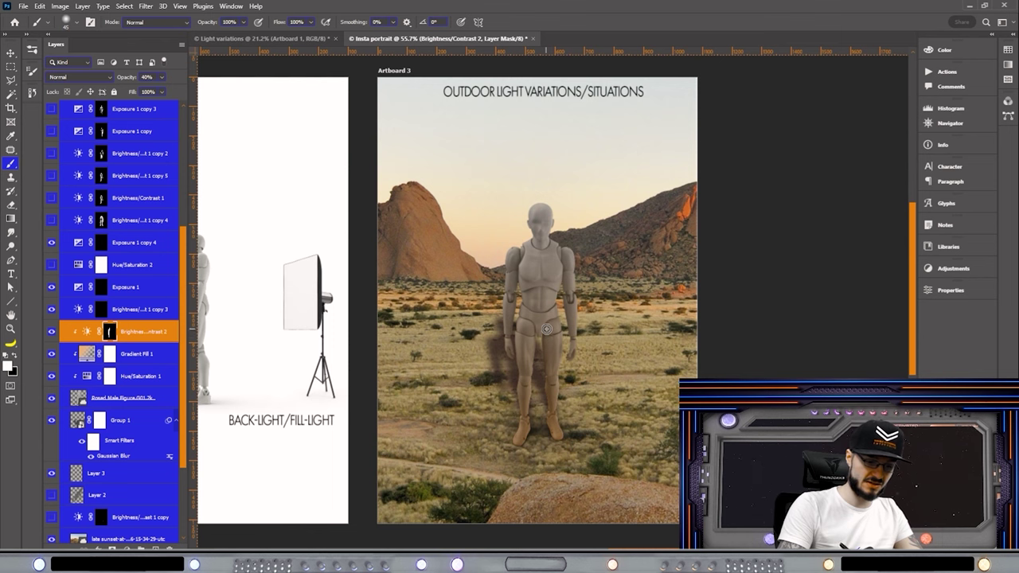
{"action": "key", "text": "ctrl+j"}
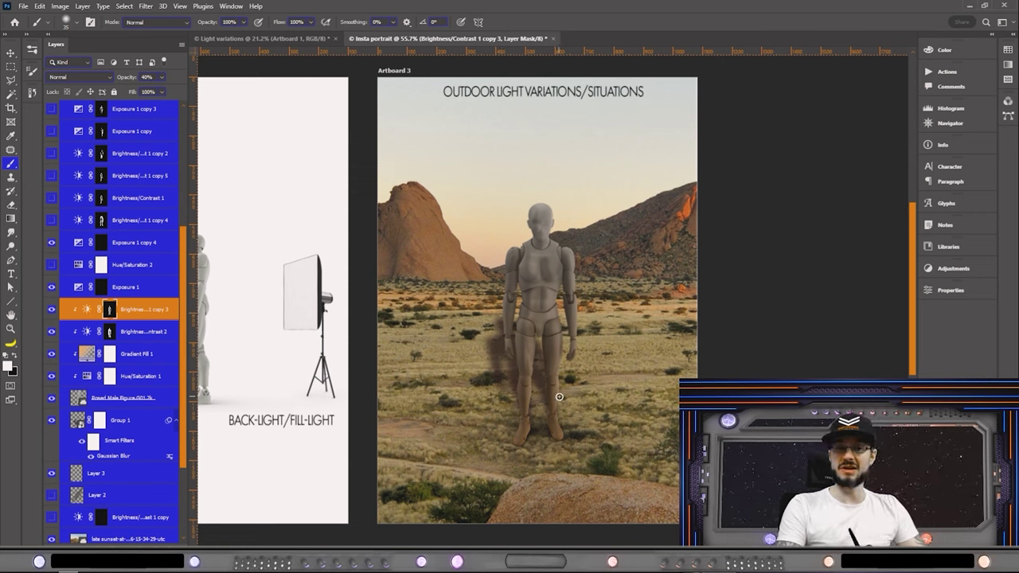
Step: Brush highlights onto the desert figure through the Exposure 1 mask and clip that adjustment to the figure
{"action": "key", "text": "alt+bracketright"}
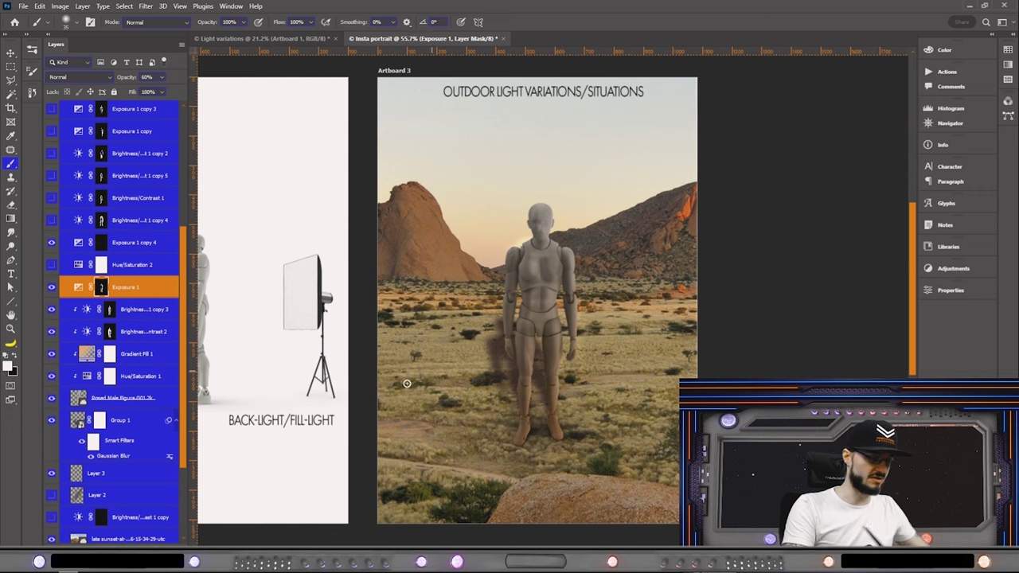
{"action": "key", "text": "ctrl+alt+g"}
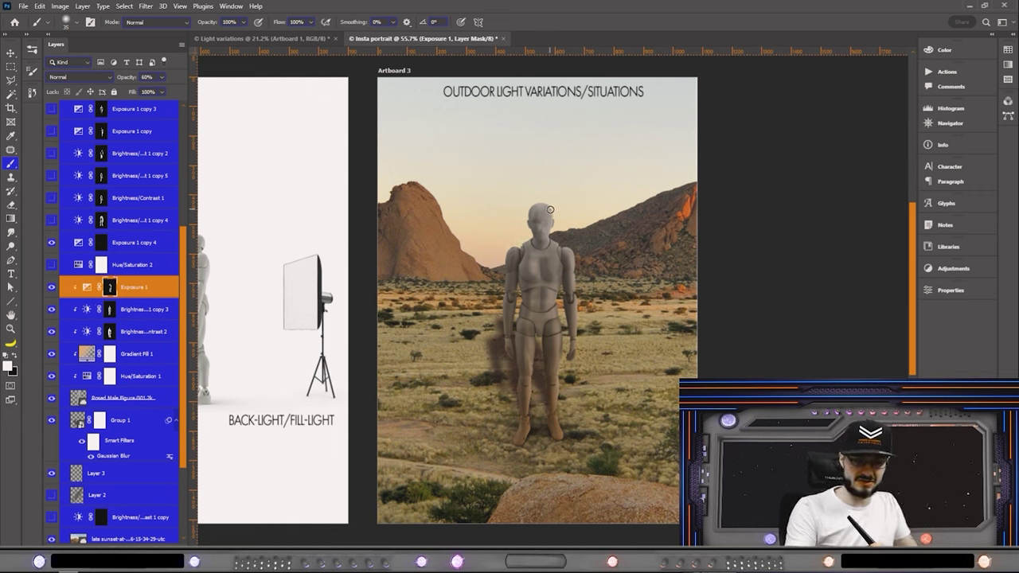
{"action": "key", "text": "alt+bracketleft"}
{"action": "key", "text": "alt+bracketleft"}
{"action": "key", "text": "alt+bracketleft"}
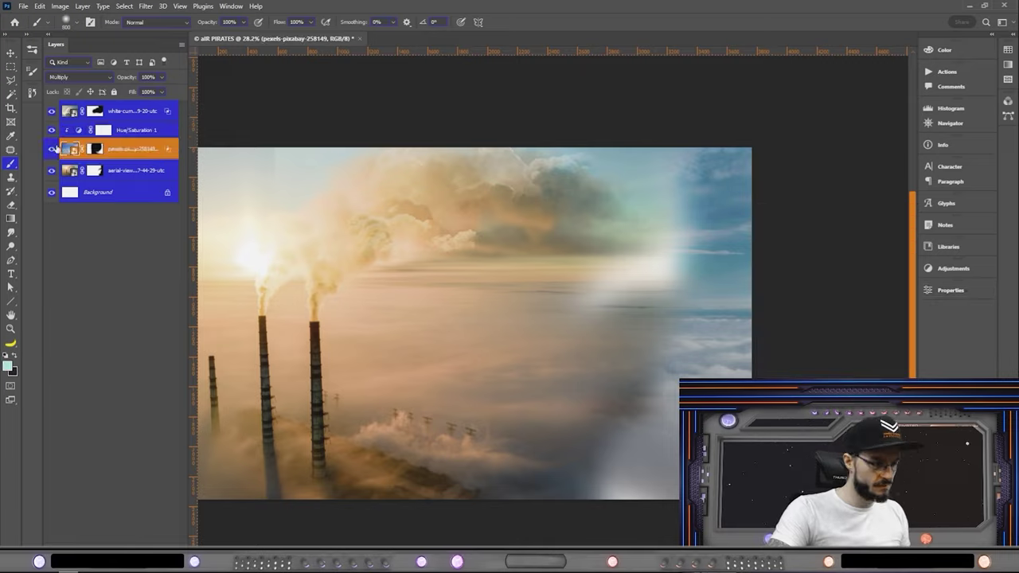
Step: Open the blend mode choices for the pexels-pixabay-258149 sky layer in the aIR PIRATES document
{"action": "left_click", "coordinate": [101, 77]}
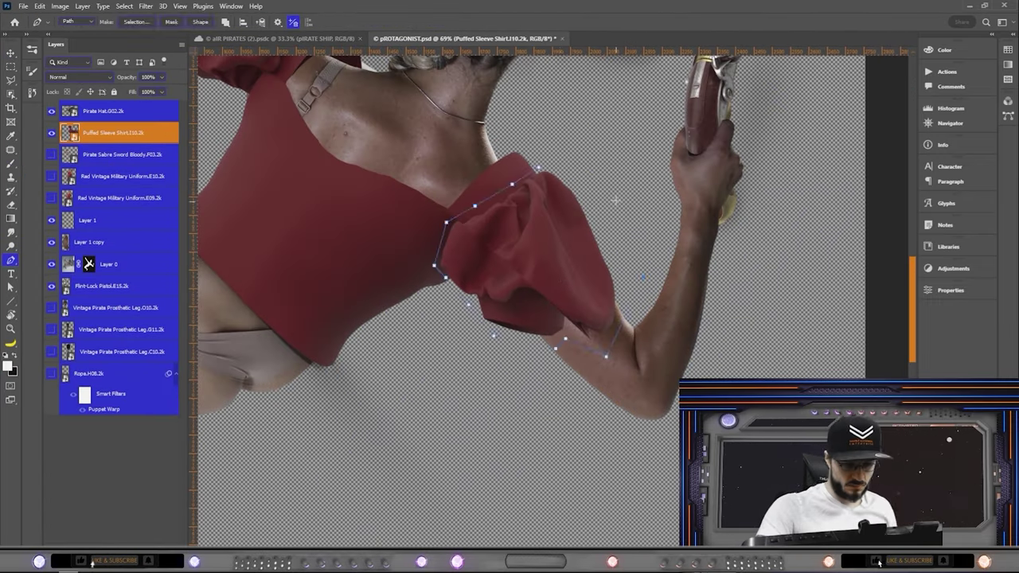
Step: Turn the path around the puffed sleeve into a selection and copy the sleeve to its own layer
{"action": "key", "text": "ctrl+Return"}
{"action": "key", "text": "ctrl+j"}
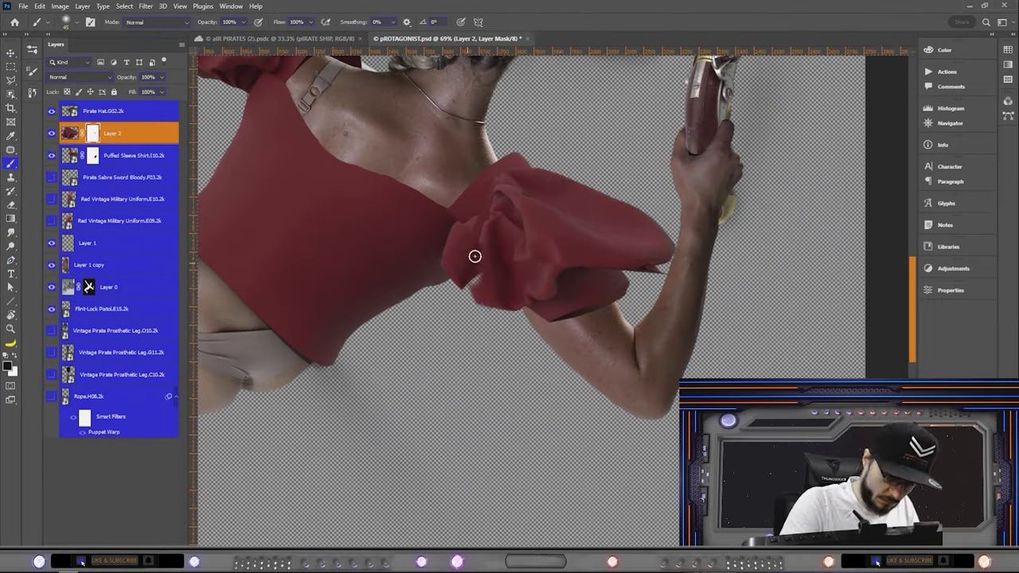
Step: Set the Puffed Sleeve Shirt layer to 70% opacity and warp the shirt to fit the woman's torso
{"action": "key", "text": "7"}
{"action": "key", "text": "ctrl+t"}
{"action": "scroll", "coordinate": [553, 254], "scroll_direction": "down", "scroll_amount": 3}
{"action": "scroll", "coordinate": [615, 339], "scroll_direction": "up", "scroll_amount": 2}
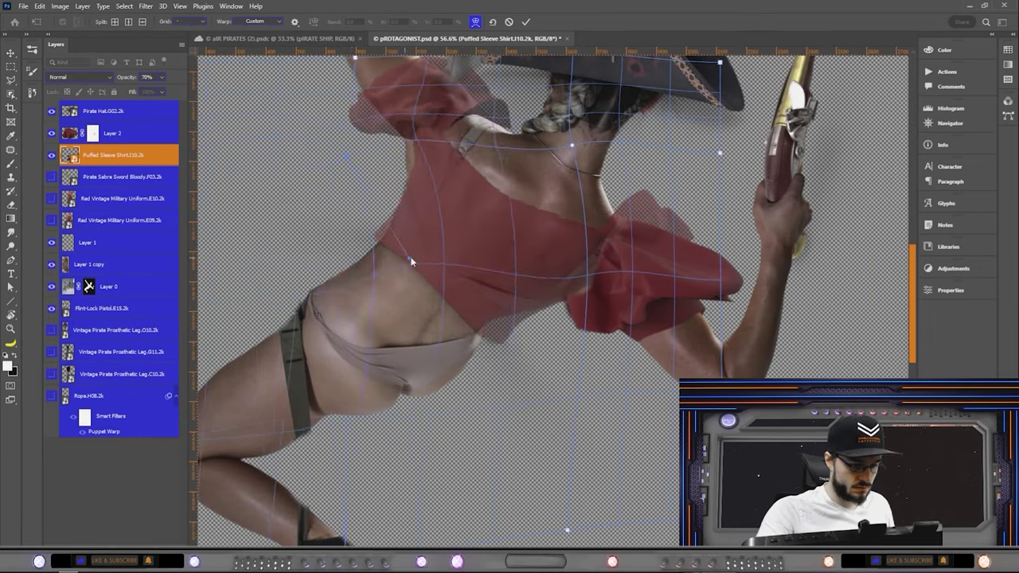
{"action": "right_click", "coordinate": [585, 267]}
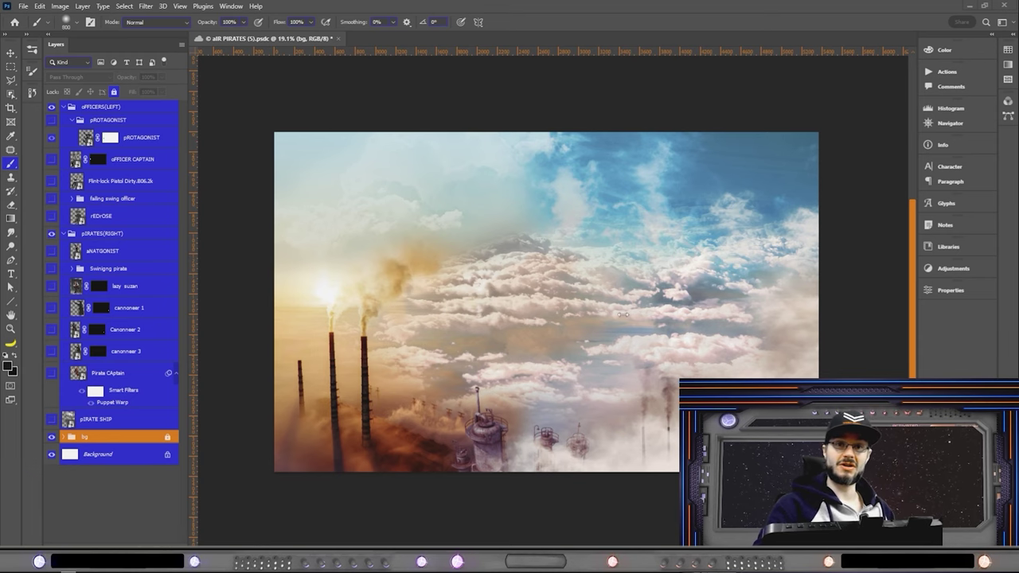
{"action": "scroll", "coordinate": [481, 328], "scroll_direction": "up", "scroll_amount": 1}
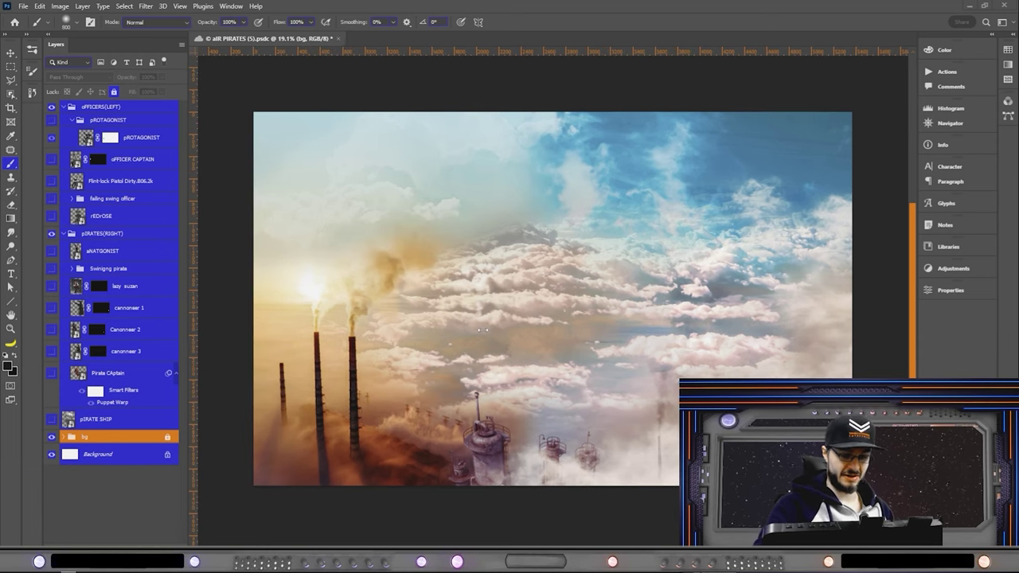
{"action": "scroll", "coordinate": [481, 329], "scroll_direction": "left", "scroll_amount": 1}
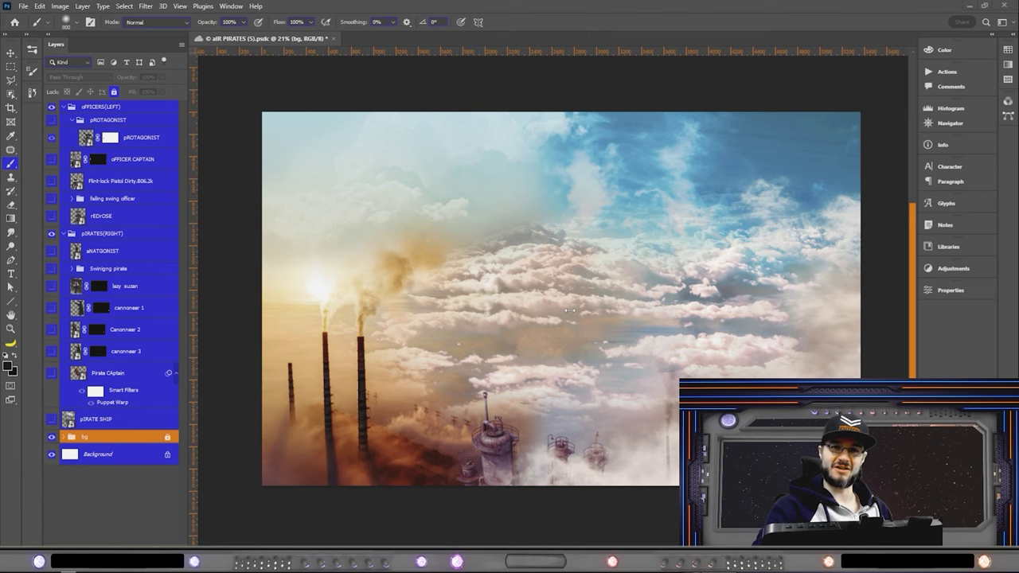
{"action": "key", "text": "ctrl+z"}
{"action": "key", "text": "ctrl+shift+z"}
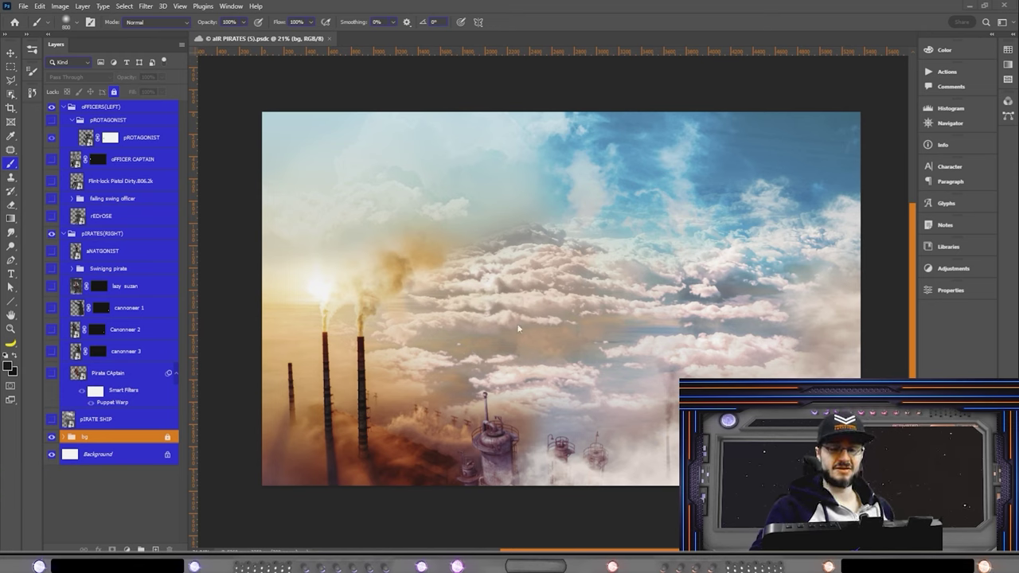
Step: Show the pIRATE SHIP layer to view the ship composition over the sky background
{"action": "left_click", "coordinate": [51, 418]}
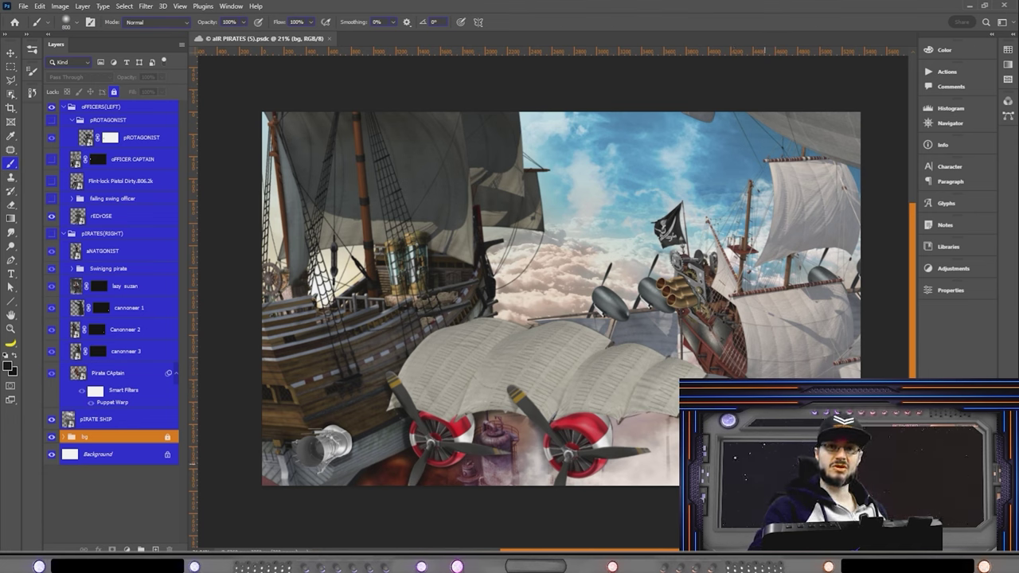
{"action": "scroll", "coordinate": [661, 338], "scroll_direction": "up", "scroll_amount": 1}
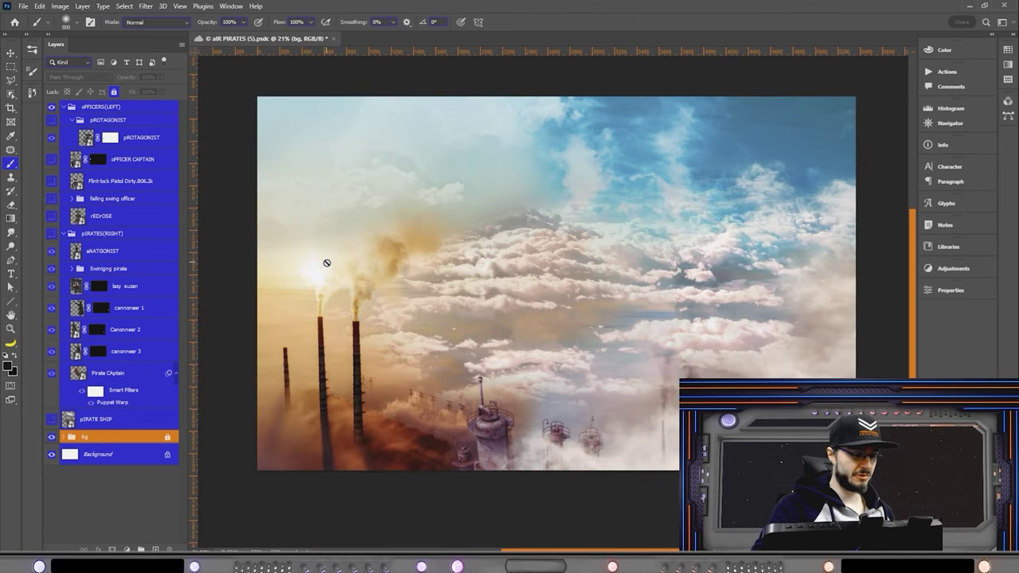
Step: Add a colorized Hue/Saturation layer above the bg group with an orange hue, Soft Light blending and a black mask, and save the document
{"action": "left_click", "coordinate": [124, 549]}
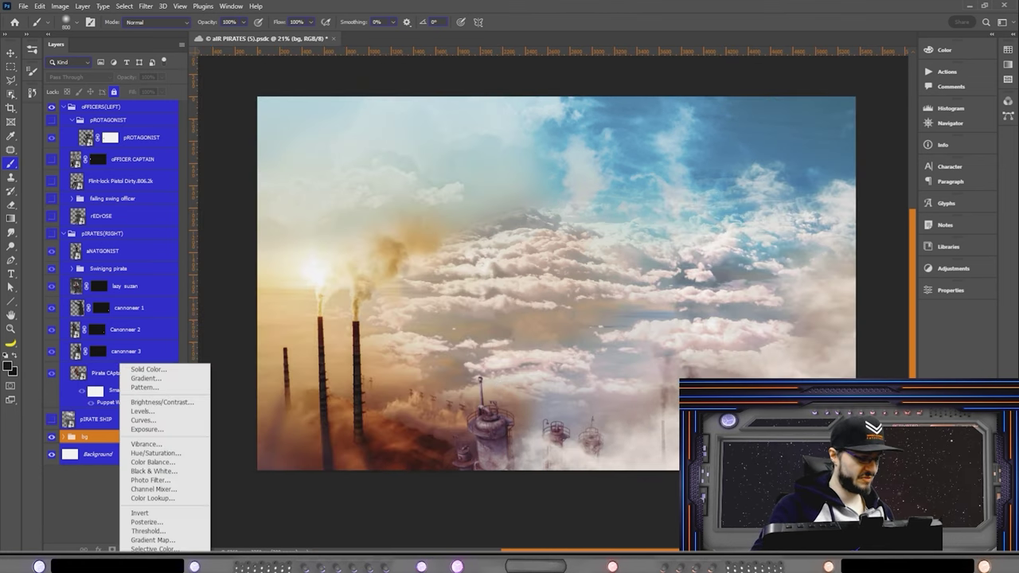
{"action": "left_click", "coordinate": [196, 455]}
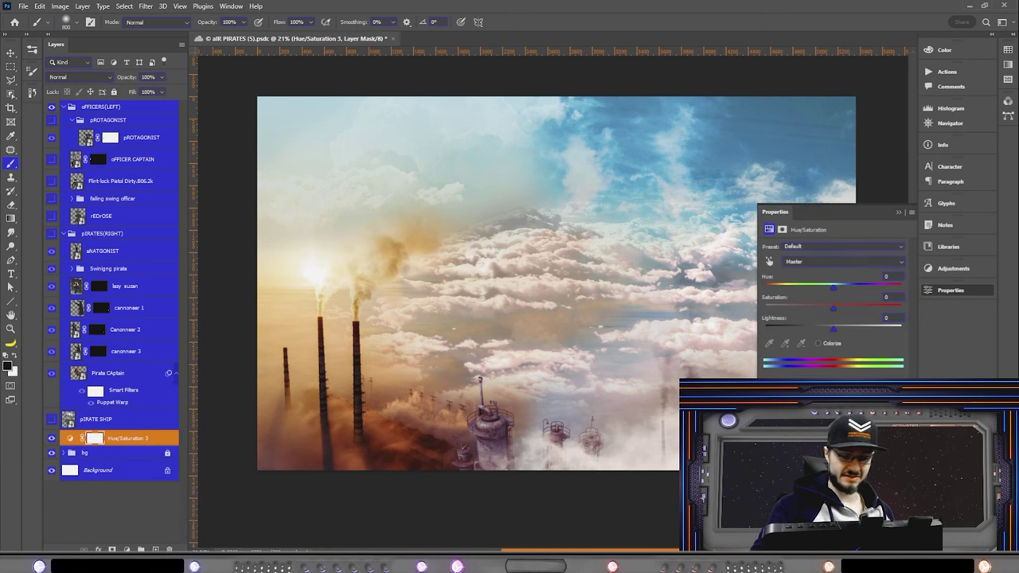
{"action": "left_click", "coordinate": [819, 344]}
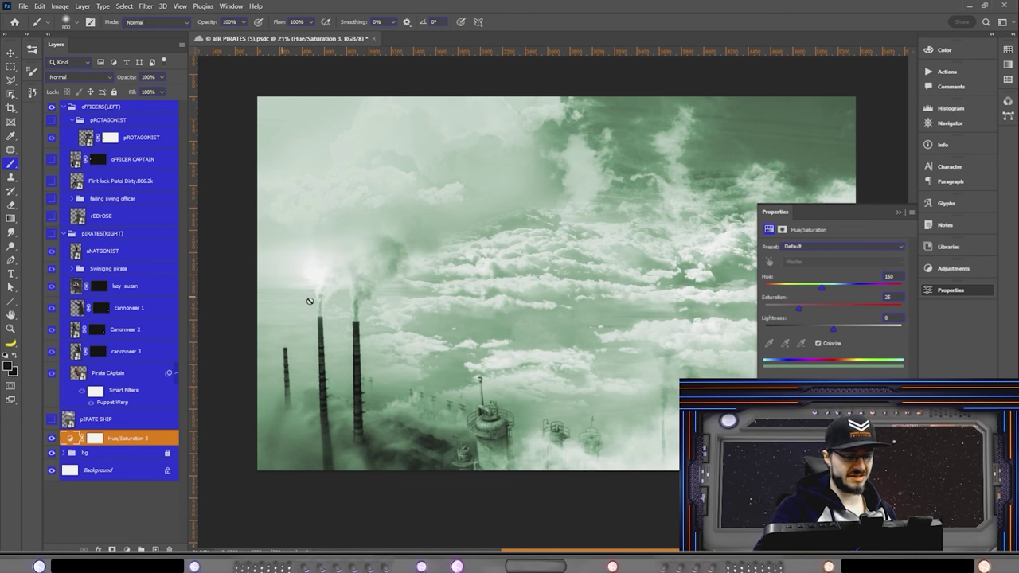
{"action": "left_click_drag", "start_coordinate": [821, 287], "coordinate": [775, 287]}
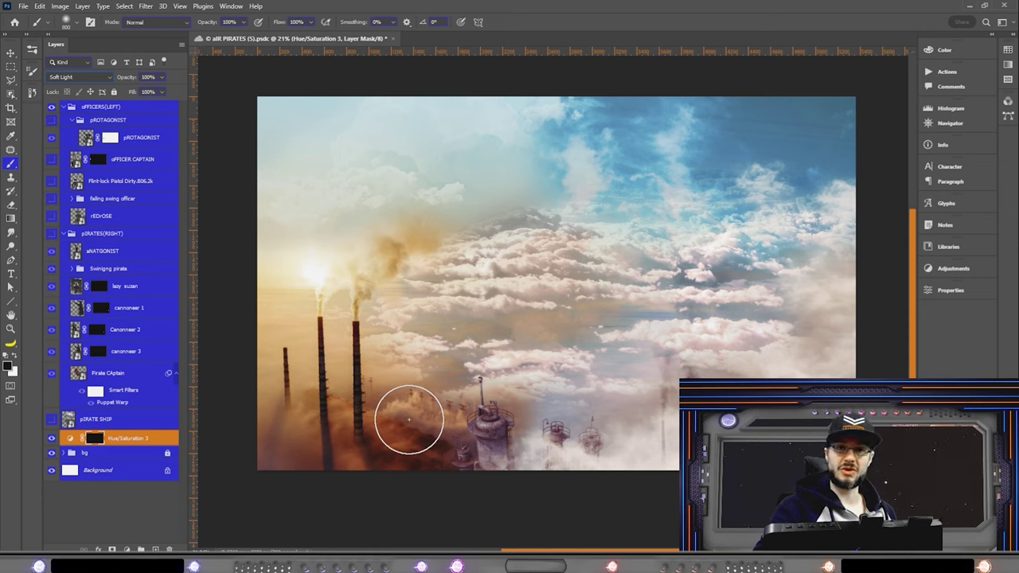
{"action": "key", "text": "ctrl+s"}
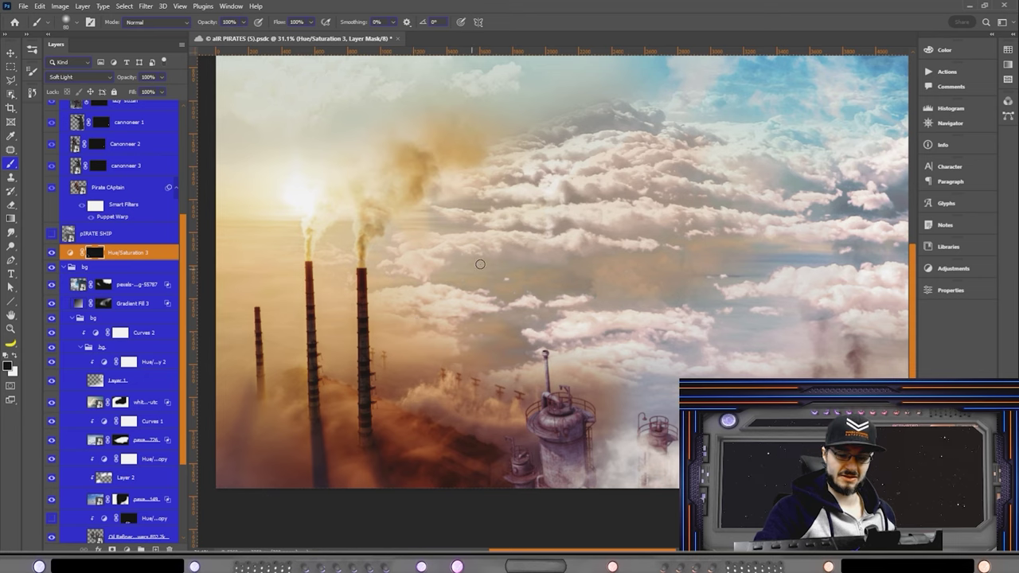
Step: Save the document and darken the Oil Refinery Towers layer with a new clipped Curves adjustment
{"action": "scroll", "coordinate": [509, 278], "scroll_direction": "down", "scroll_amount": 3}
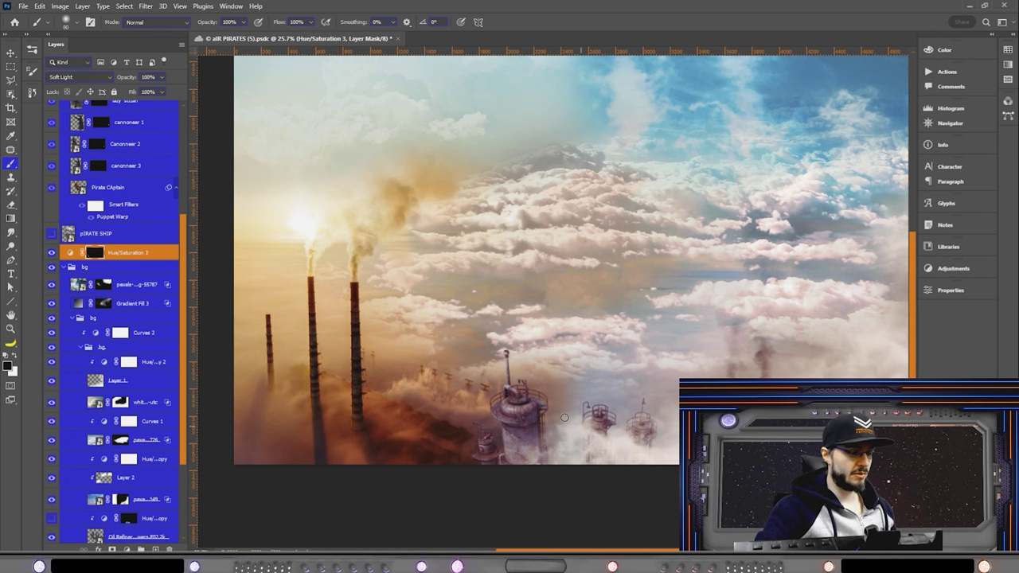
{"action": "scroll", "coordinate": [625, 239], "scroll_direction": "down", "scroll_amount": 3}
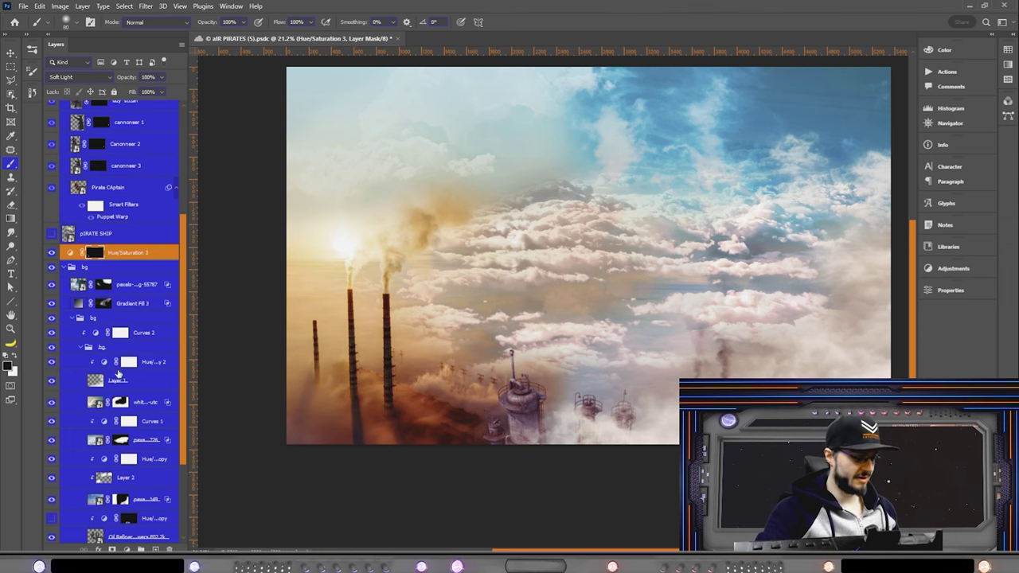
{"action": "scroll", "coordinate": [121, 371], "scroll_direction": "down", "scroll_amount": 1}
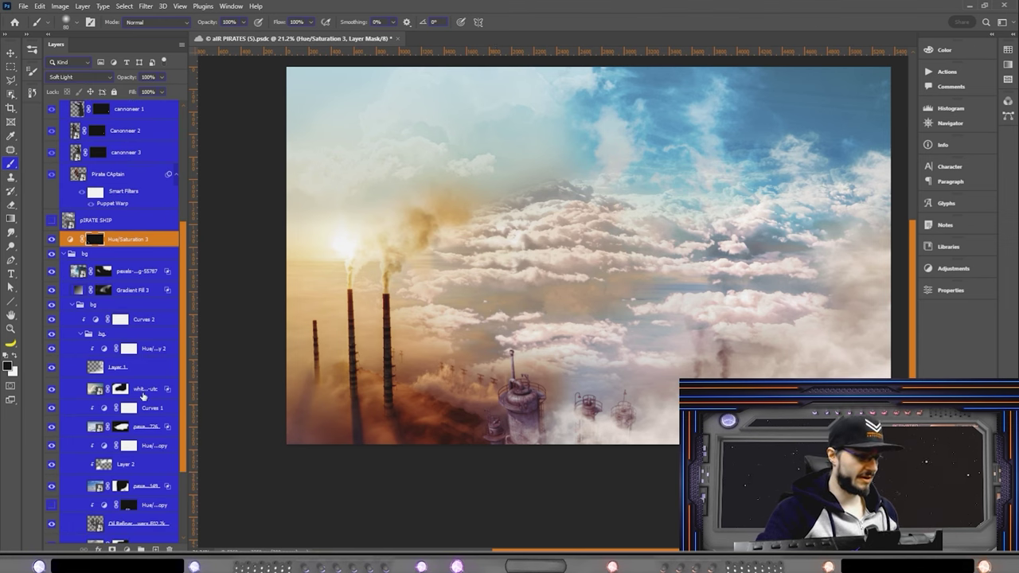
{"action": "scroll", "coordinate": [136, 366], "scroll_direction": "down", "scroll_amount": 2}
{"action": "left_click", "coordinate": [140, 496]}
{"action": "key", "text": "ctrl+s"}
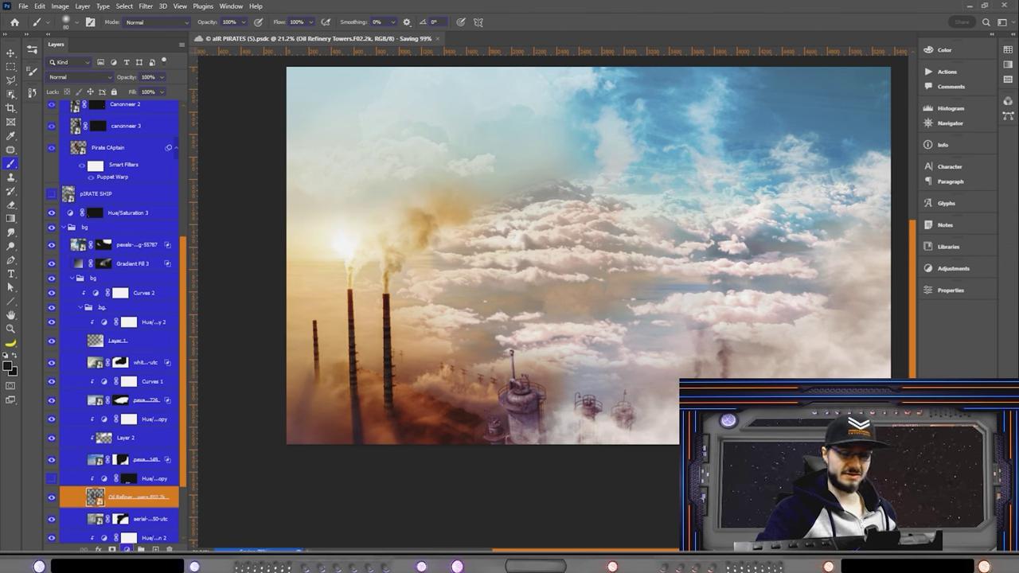
{"action": "left_click", "coordinate": [126, 549]}
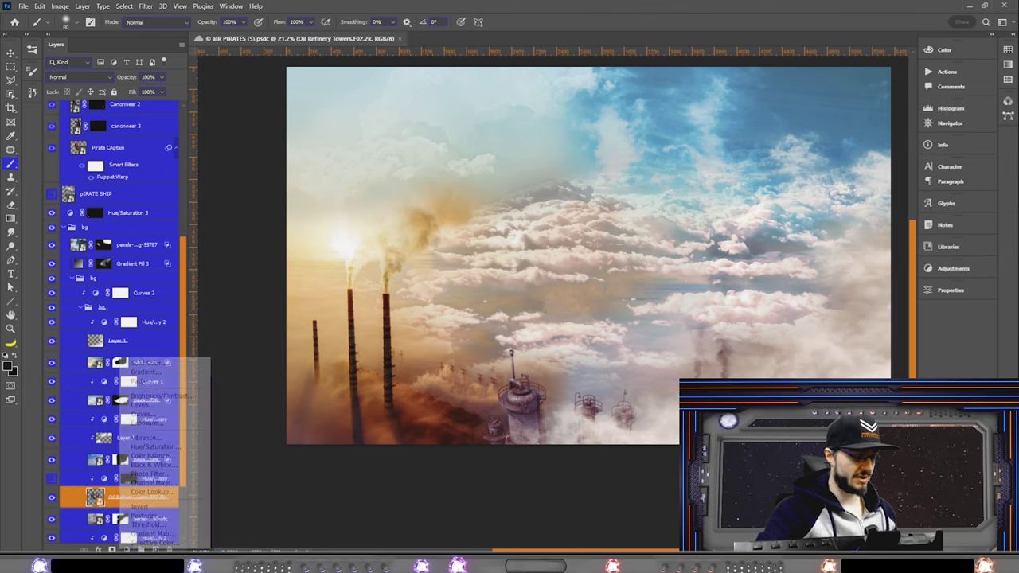
{"action": "left_click", "coordinate": [151, 410]}
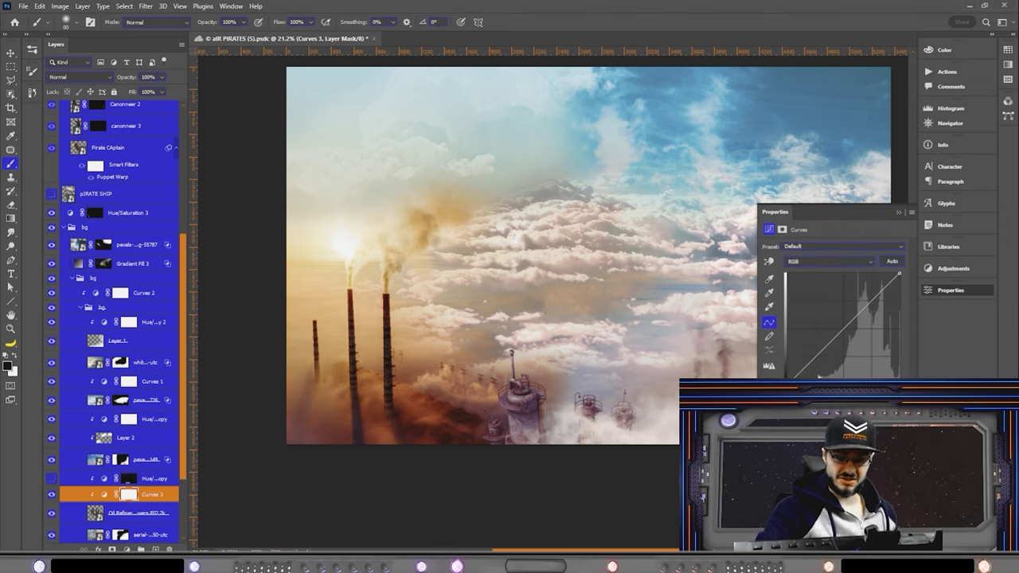
{"action": "left_click_drag", "start_coordinate": [822, 360], "coordinate": [823, 363]}
Step: Show the clipped Hue/Saturation copy layer above the refinery towers' Curves adjustment and open its blending mode choices
{"action": "left_click", "coordinate": [51, 478]}
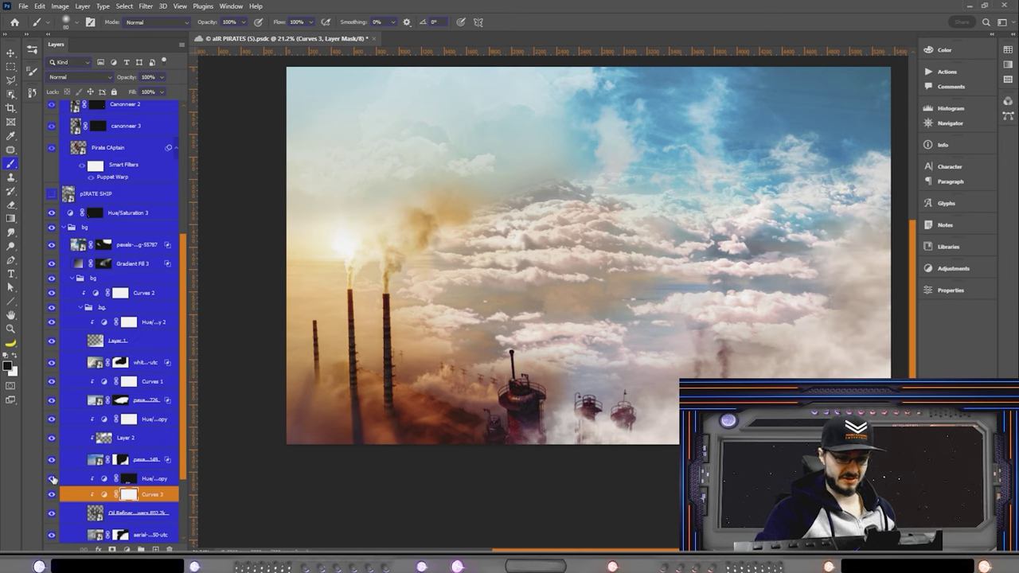
{"action": "left_click", "coordinate": [151, 478]}
{"action": "left_click", "coordinate": [79, 77]}
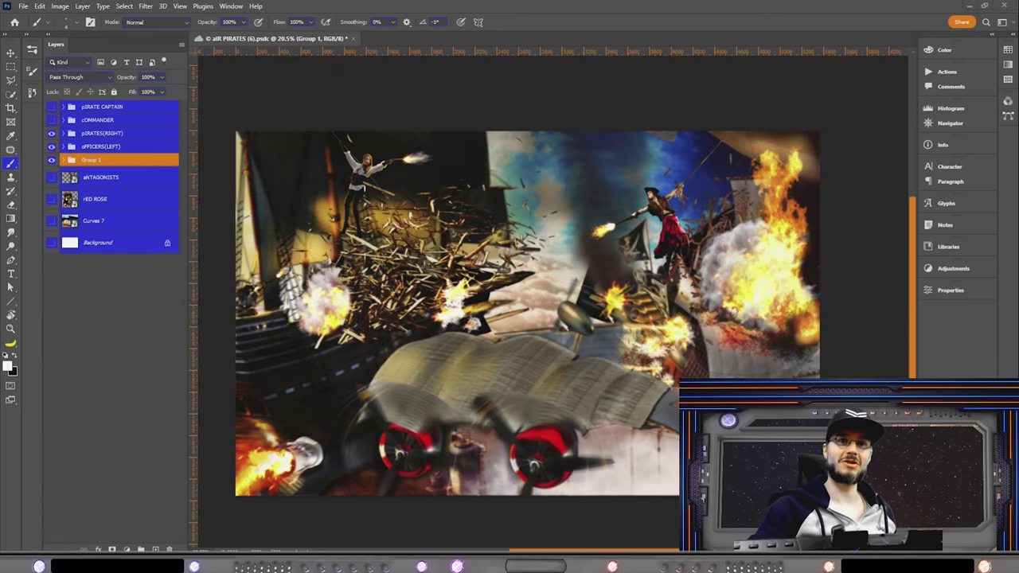
Step: Show the cOMMANDER and pIRATE CAPTAIN groups and expand the cOMMANDER group
{"action": "scroll", "coordinate": [420, 434], "scroll_direction": "right", "scroll_amount": 1}
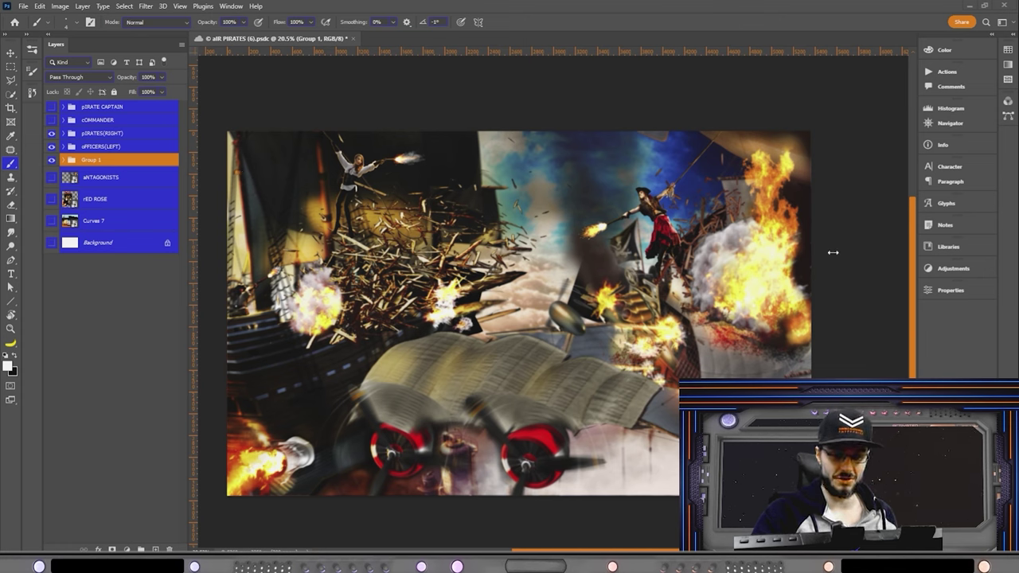
{"action": "left_click", "coordinate": [52, 119]}
{"action": "left_click", "coordinate": [52, 106]}
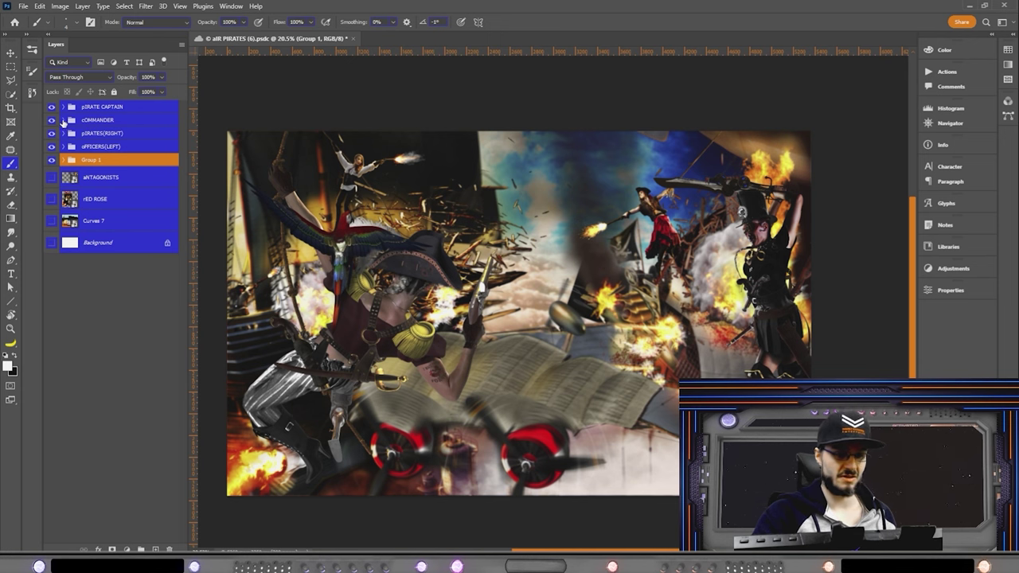
{"action": "left_click", "coordinate": [63, 120]}
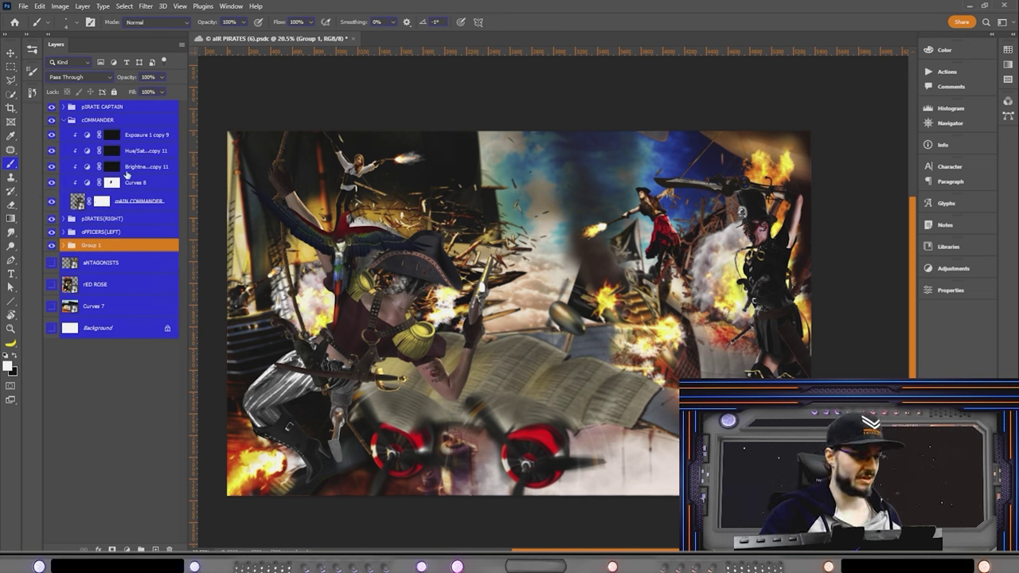
Step: Paint light onto the commander in the Brightness/Contrast and Hue/Saturation layer masks, and duplicate the Brightness/Contrast layer
{"action": "left_click", "coordinate": [96, 170]}
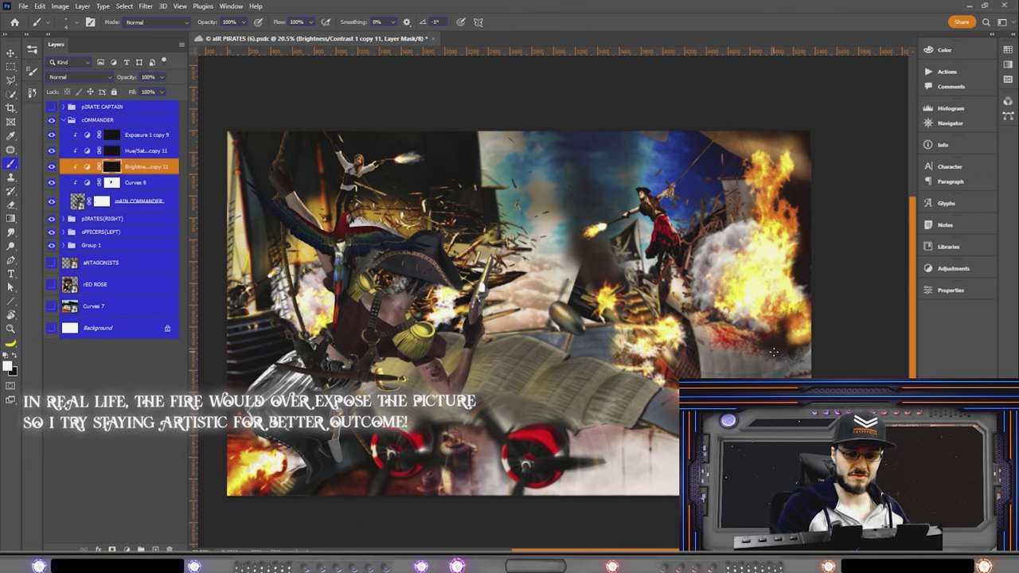
{"action": "left_click_drag", "start_coordinate": [371, 325], "coordinate": [481, 292]}
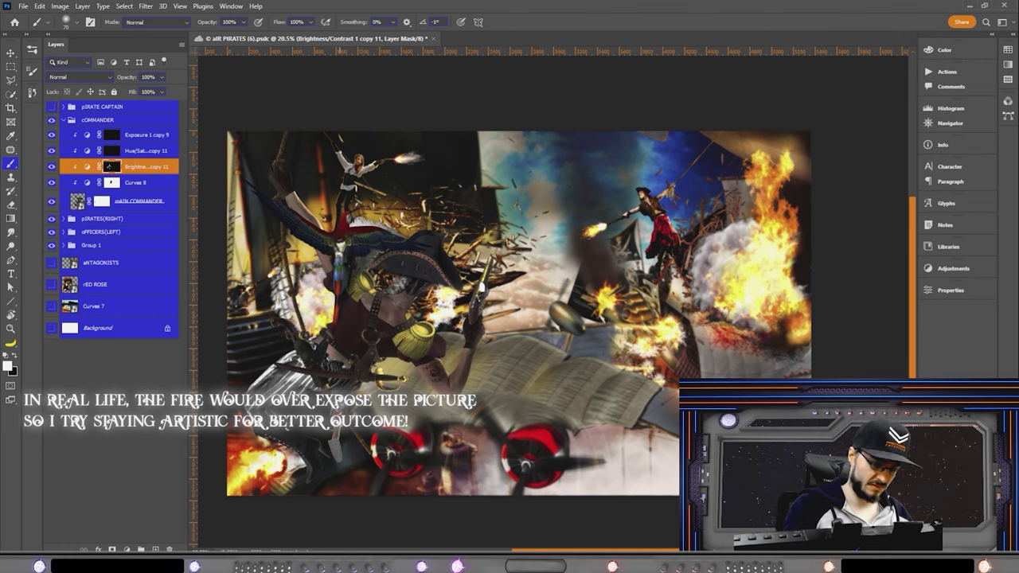
{"action": "key", "text": "ctrl+j"}
{"action": "key", "text": "alt+bracketright"}
{"action": "key", "text": "ctrl+a"}
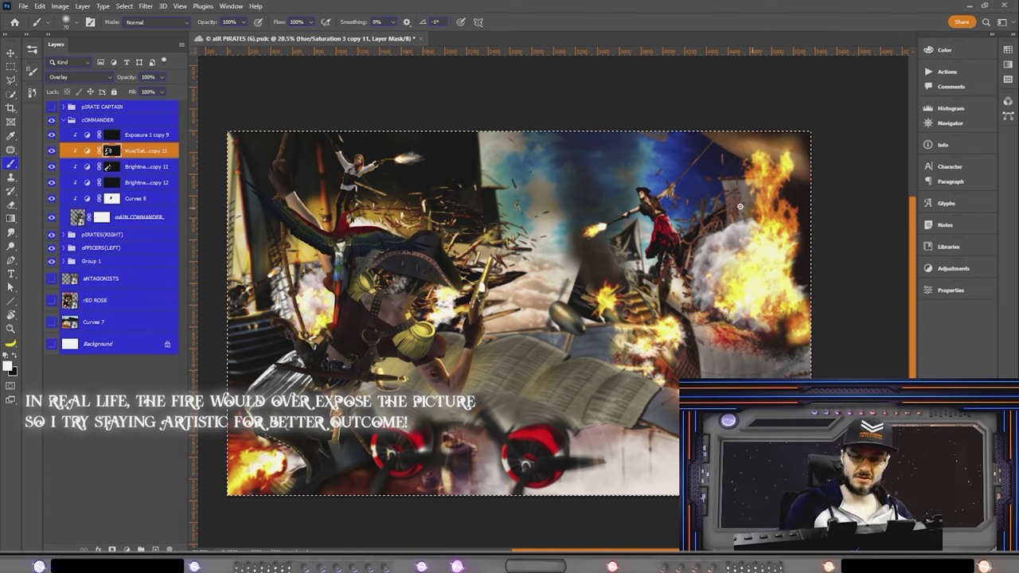
Step: Paint highlights on the commander in the Exposure layer's mask
{"action": "key", "text": "alt+bracketright"}
{"action": "key", "text": "m"}
{"action": "scroll", "coordinate": [291, 361], "scroll_direction": "up", "scroll_amount": 1}
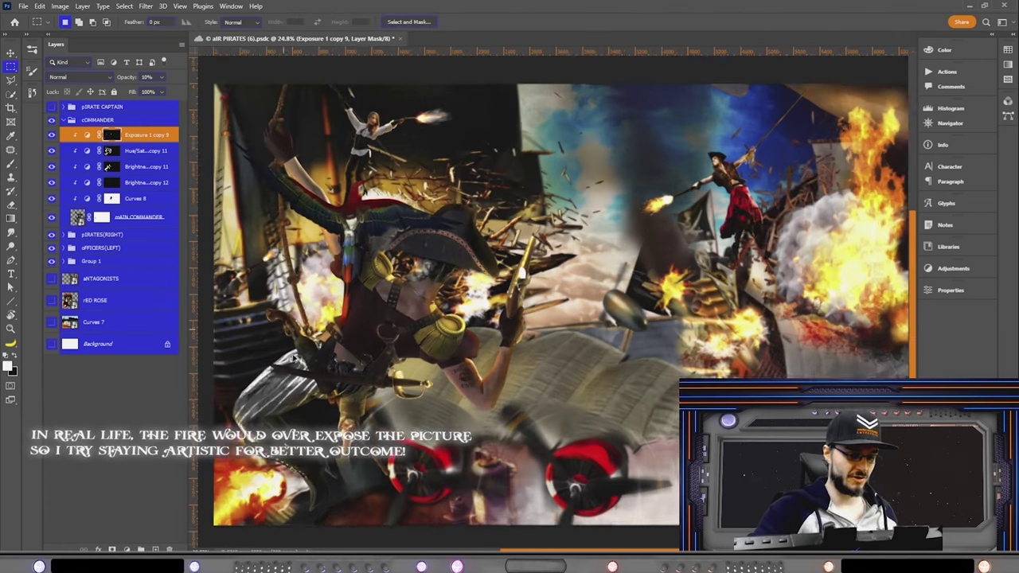
{"action": "scroll", "coordinate": [291, 361], "scroll_direction": "up", "scroll_amount": 3}
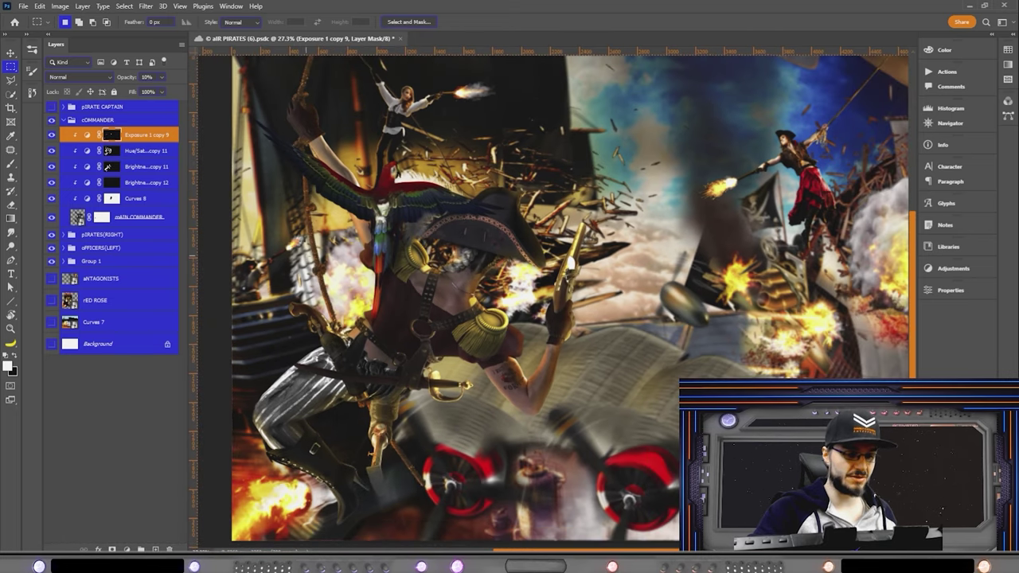
Step: Add a clipped, colorized Hue/Saturation layer over the commander with hue 41, saturation 96 and lightness +10
{"action": "left_click", "coordinate": [126, 549]}
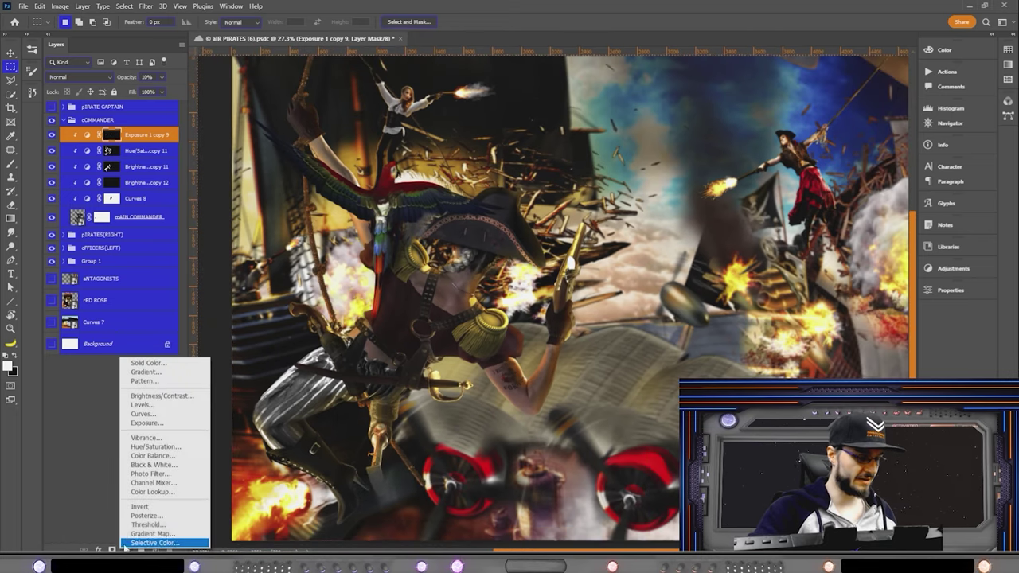
{"action": "left_click", "coordinate": [155, 446]}
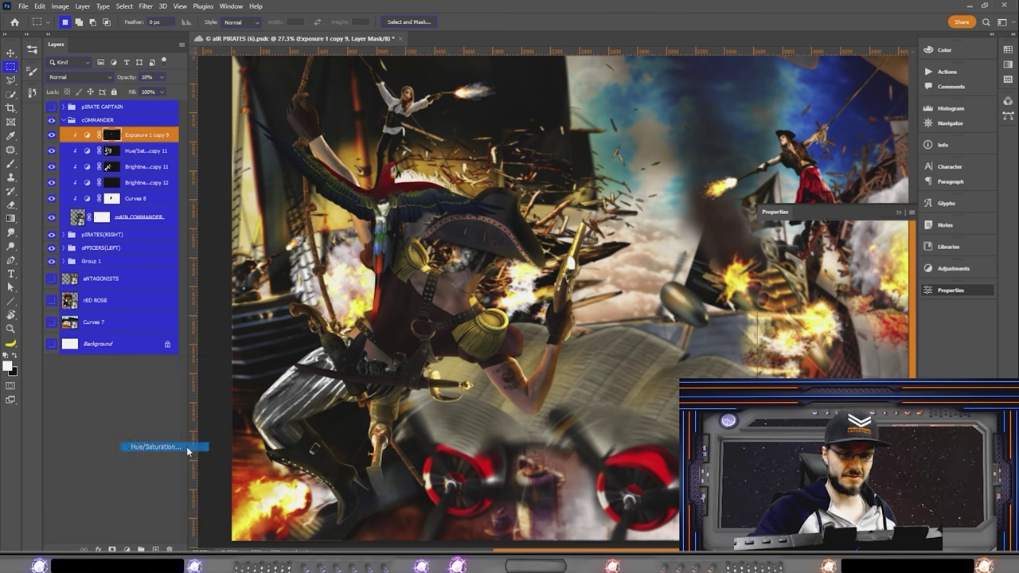
{"action": "left_click", "coordinate": [818, 343]}
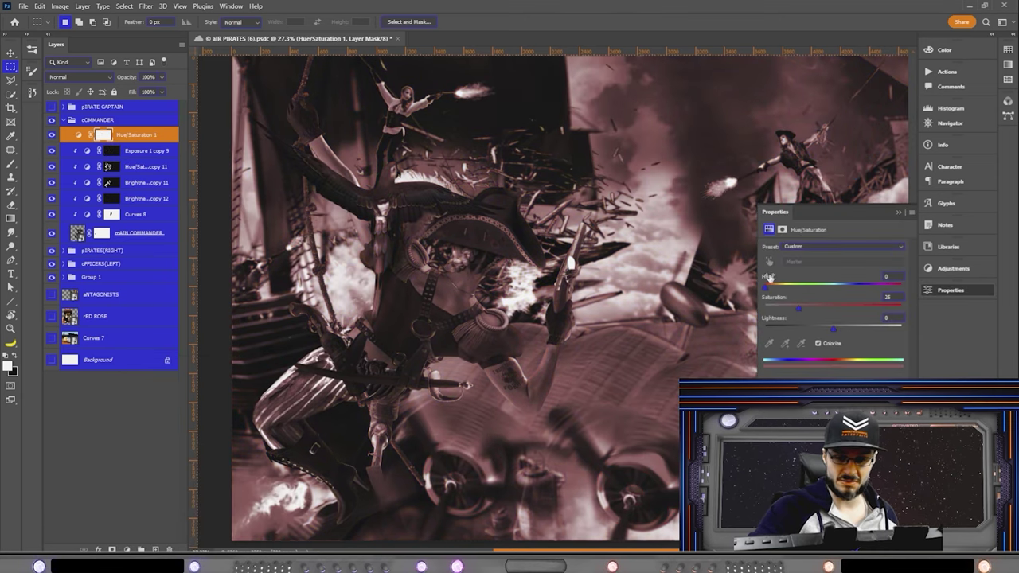
{"action": "left_click_drag", "start_coordinate": [798, 308], "coordinate": [846, 328]}
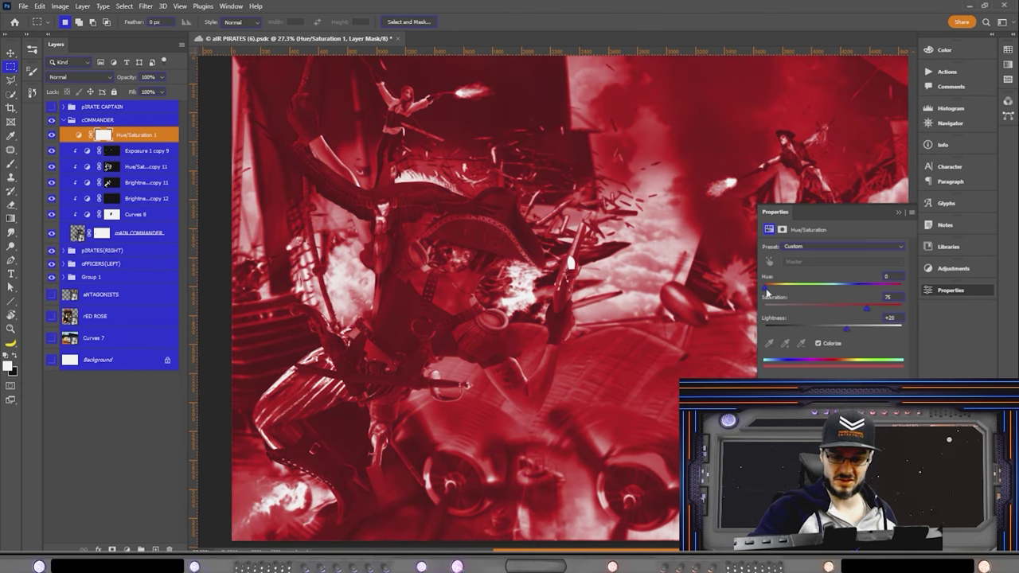
{"action": "left_click_drag", "start_coordinate": [764, 287], "coordinate": [779, 290]}
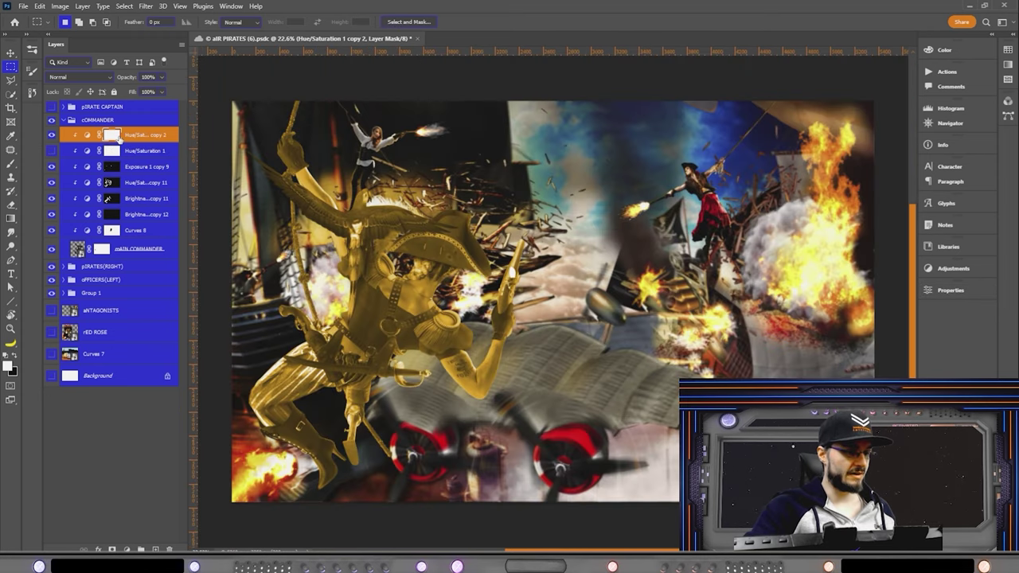
Step: Shift the duplicate Hue/Saturation layer's hue toward orange and invert its mask to black
{"action": "double_click", "coordinate": [88, 136]}
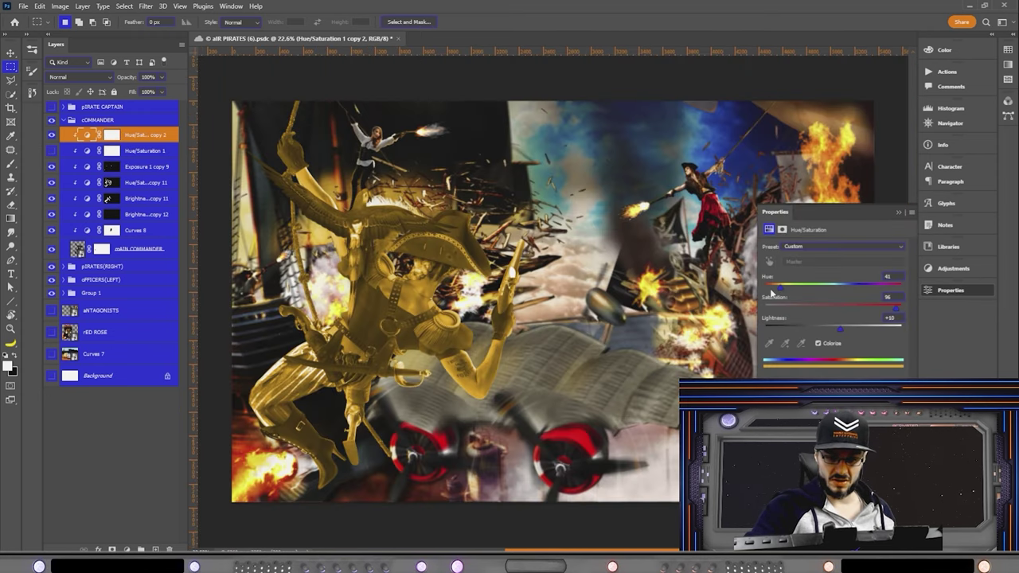
{"action": "left_click_drag", "start_coordinate": [770, 294], "coordinate": [767, 295]}
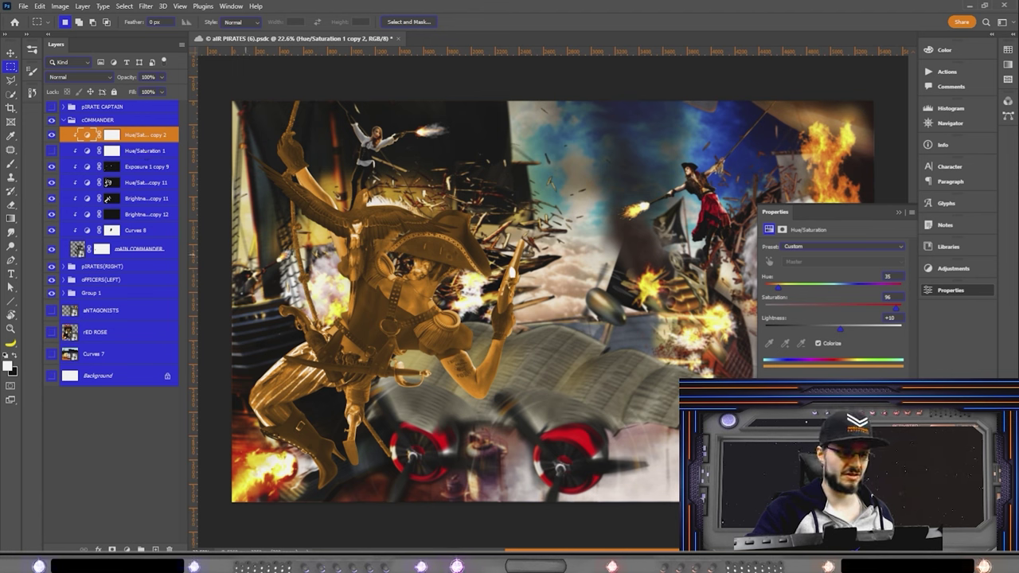
{"action": "left_click", "coordinate": [446, 409]}
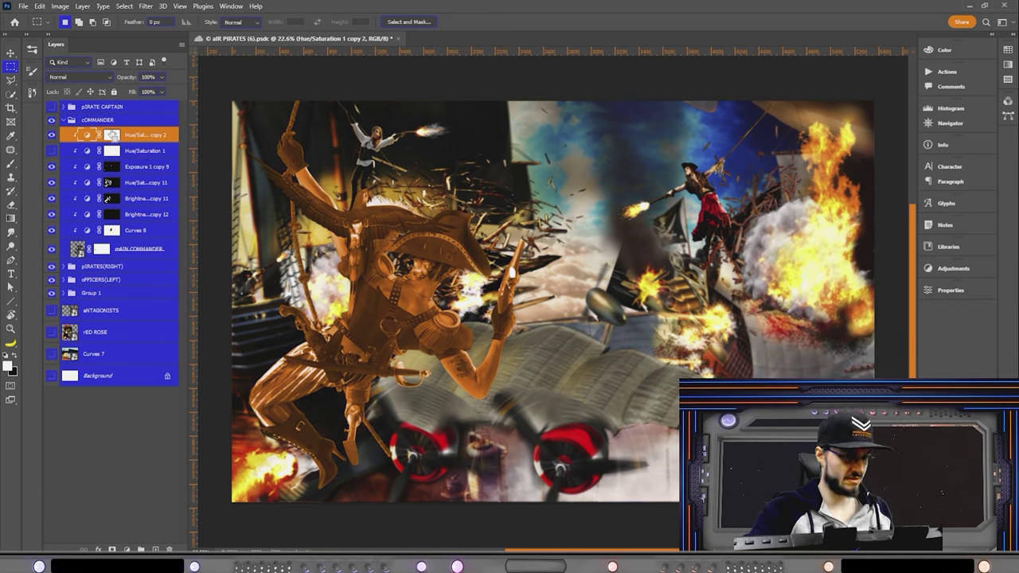
{"action": "left_click", "coordinate": [109, 135]}
{"action": "key", "text": "ctrl+i"}
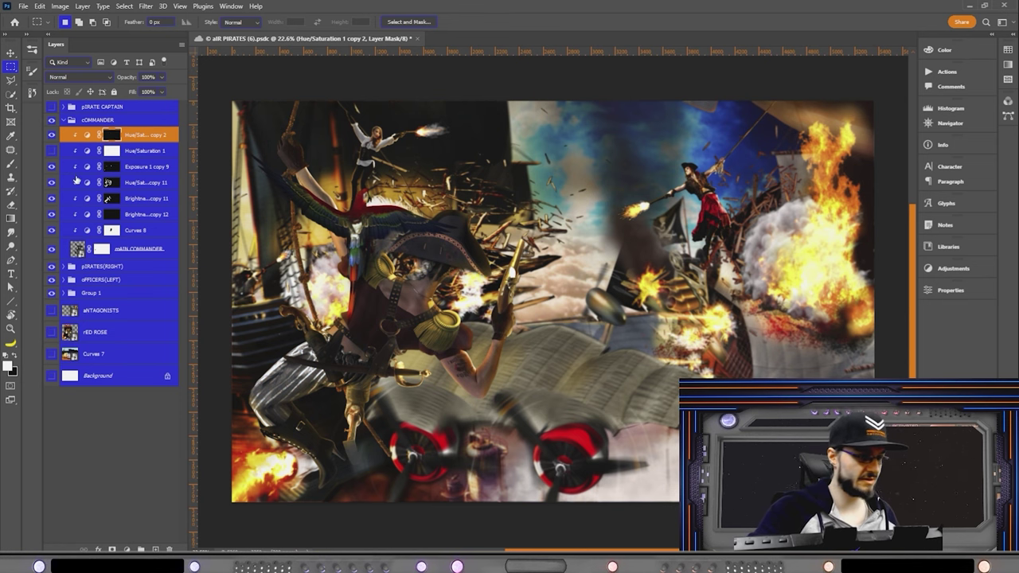
Step: Show the golden Hue/Saturation 1 layer and invert its mask to black
{"action": "left_click", "coordinate": [51, 151]}
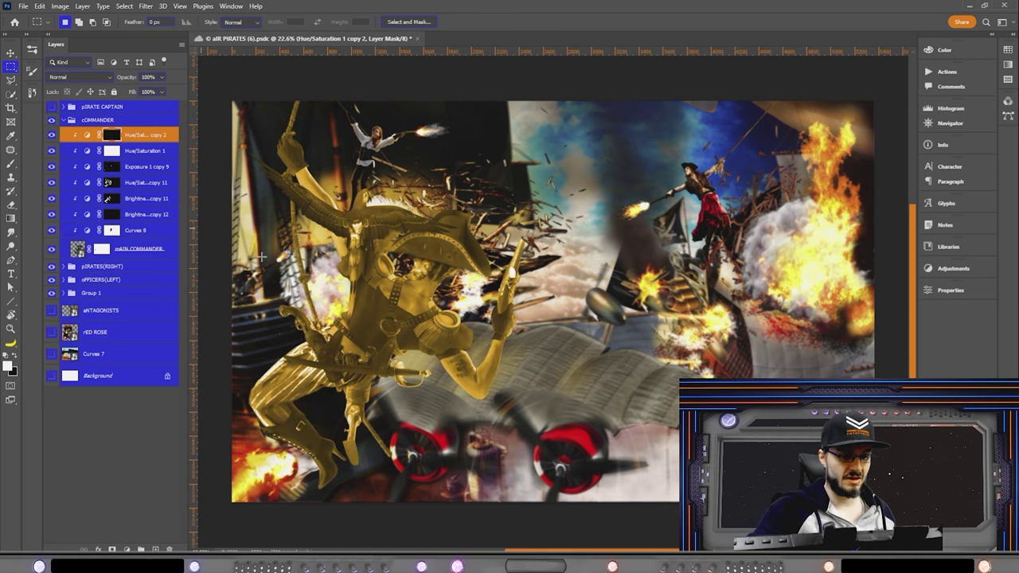
{"action": "scroll", "coordinate": [432, 326], "scroll_direction": "up", "scroll_amount": 1}
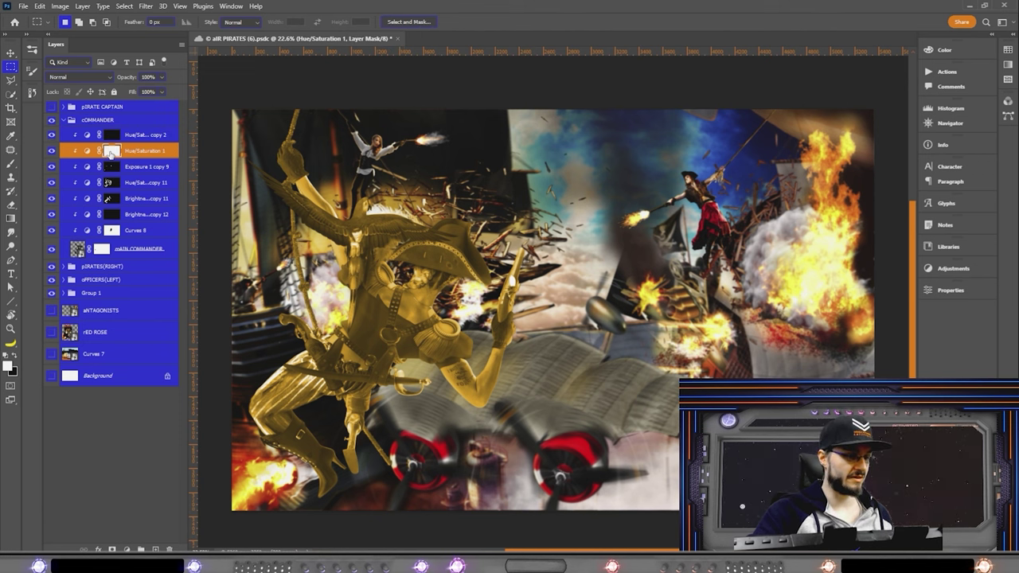
{"action": "key", "text": "ctrl+i"}
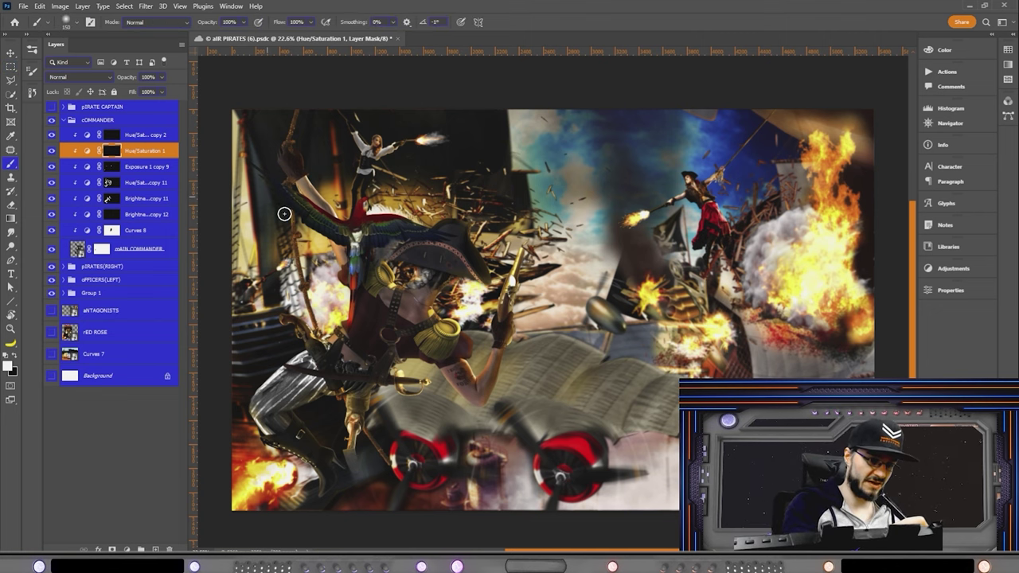
Step: Paint golden light along the commander's edges in the Hue/Saturation 1 mask and adjust the blending options of both colorized Hue/Saturation layers
{"action": "scroll", "coordinate": [272, 200], "scroll_direction": "up", "scroll_amount": 2}
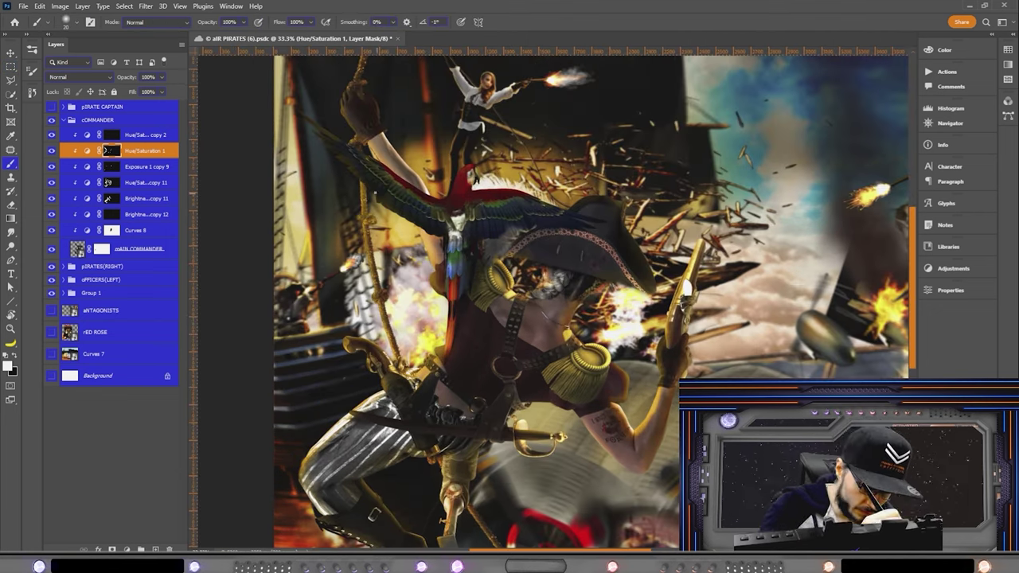
{"action": "double_click", "coordinate": [159, 151]}
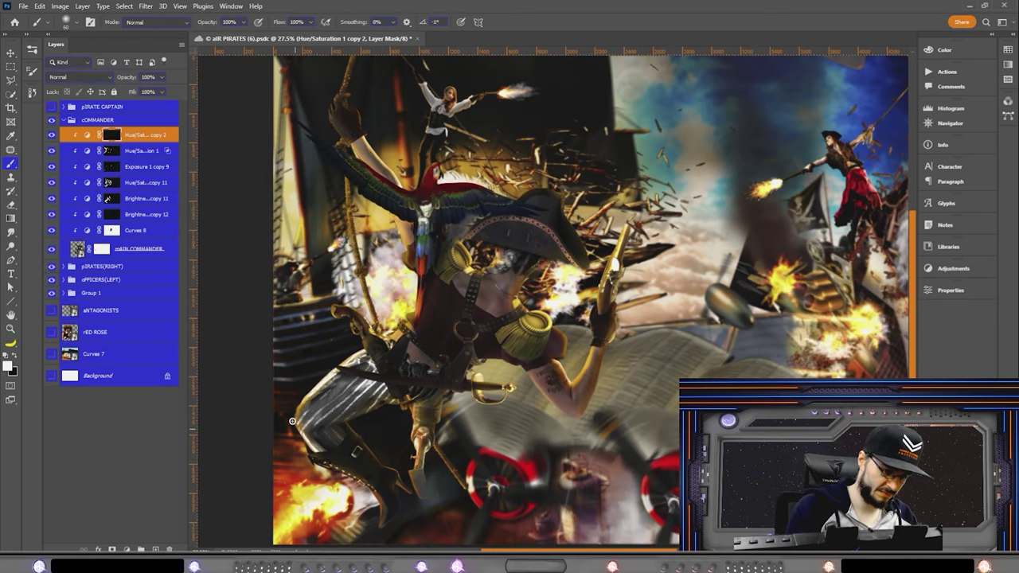
{"action": "double_click", "coordinate": [159, 134]}
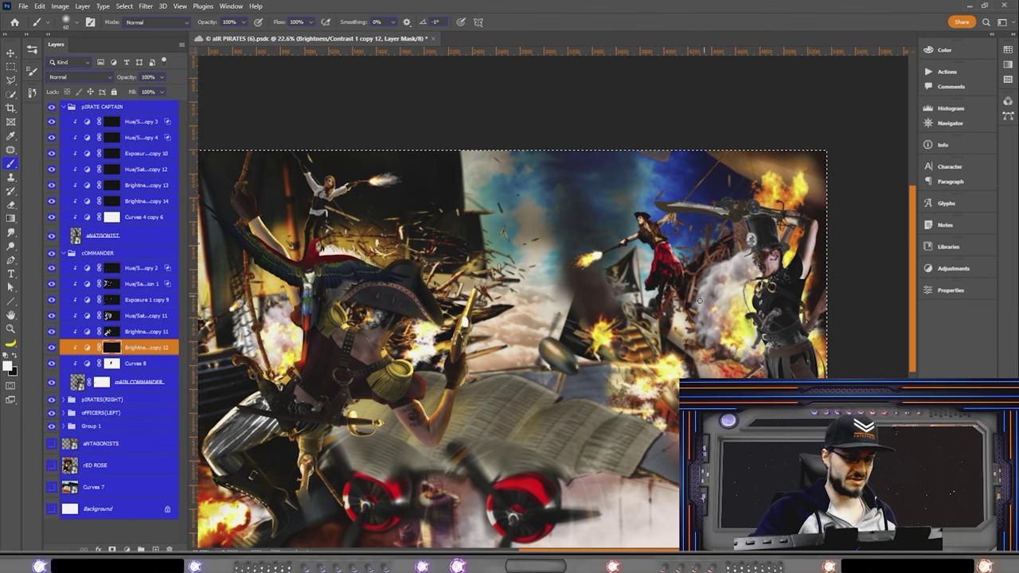
Step: Inspect the cOMMANDER group's lower Brightness/Contrast layer at full effect on the commander, and invert its mask back to black
{"action": "scroll", "coordinate": [398, 370], "scroll_direction": "up", "scroll_amount": 4}
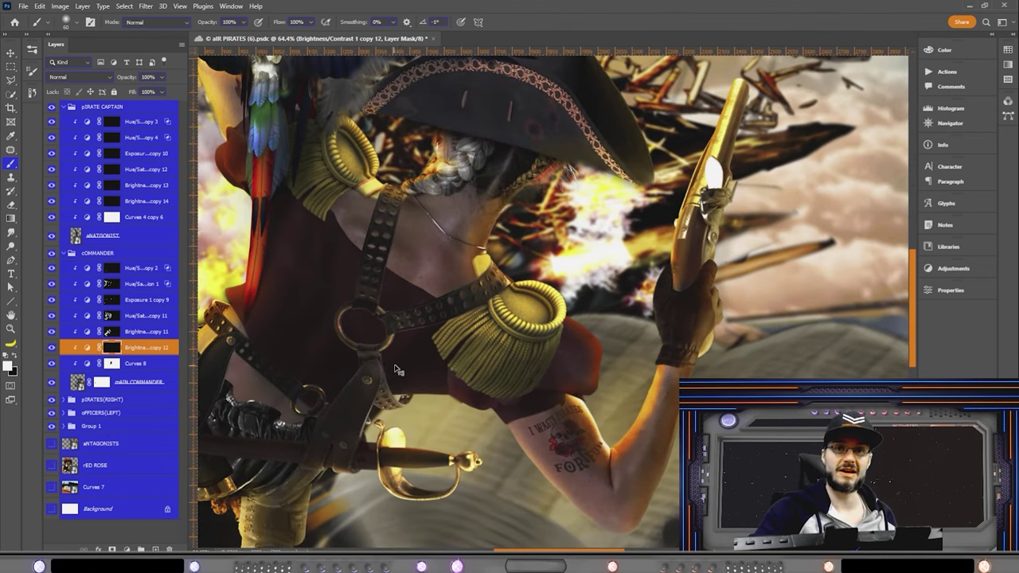
{"action": "scroll", "coordinate": [398, 370], "scroll_direction": "down", "scroll_amount": 2}
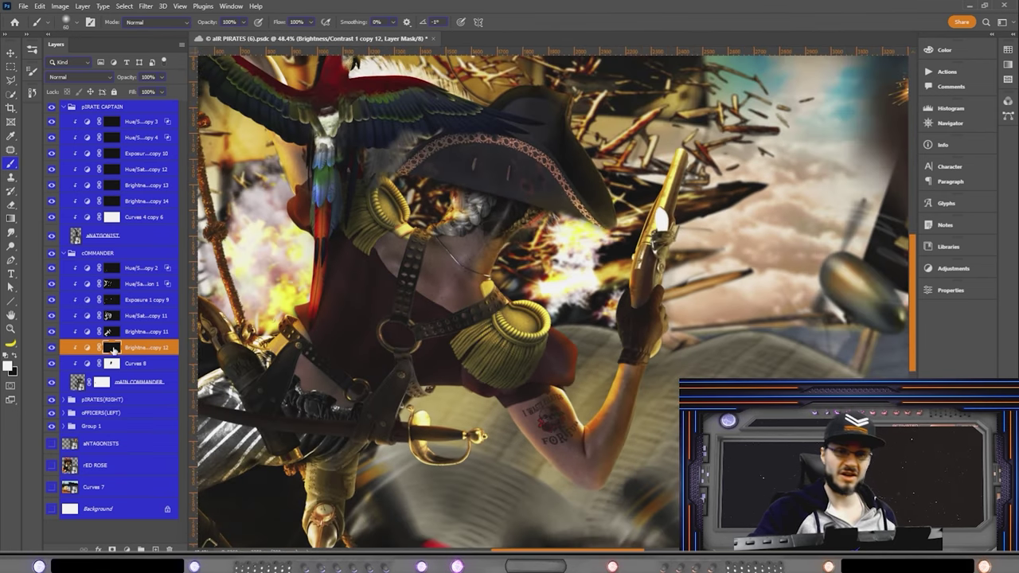
{"action": "left_click", "coordinate": [114, 350]}
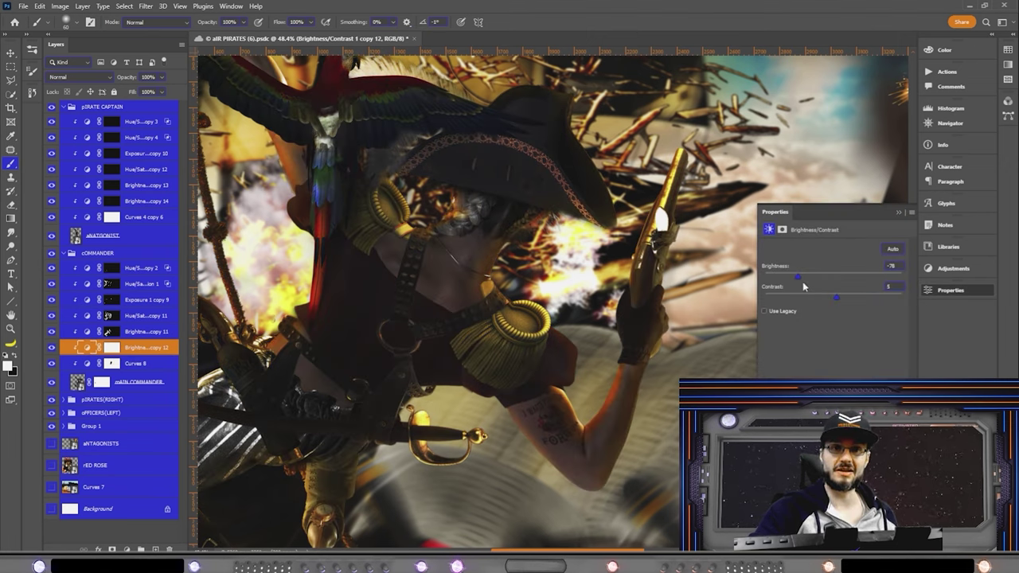
{"action": "key", "text": "ctrl+i"}
{"action": "scroll", "coordinate": [611, 320], "scroll_direction": "up", "scroll_amount": 3}
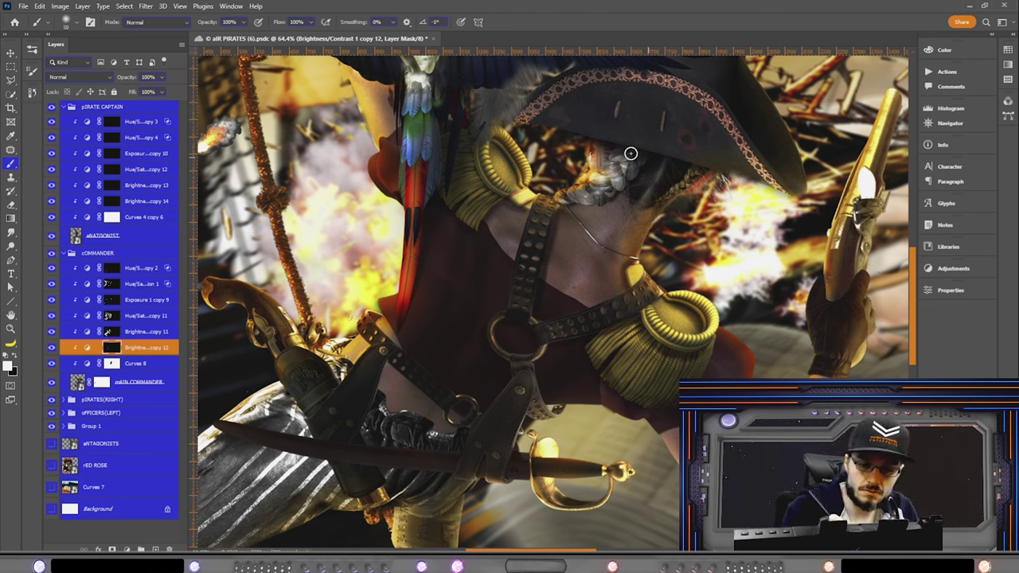
Step: Paint the effect of the cOMMANDER group's lower Brightness/Contrast layer onto the commander's body and face details through its mask
{"action": "scroll", "coordinate": [353, 484], "scroll_direction": "up", "scroll_amount": 3}
{"action": "scroll", "coordinate": [516, 454], "scroll_direction": "down", "scroll_amount": 4}
{"action": "scroll", "coordinate": [517, 453], "scroll_direction": "down", "scroll_amount": 3}
{"action": "scroll", "coordinate": [454, 375], "scroll_direction": "up", "scroll_amount": 2}
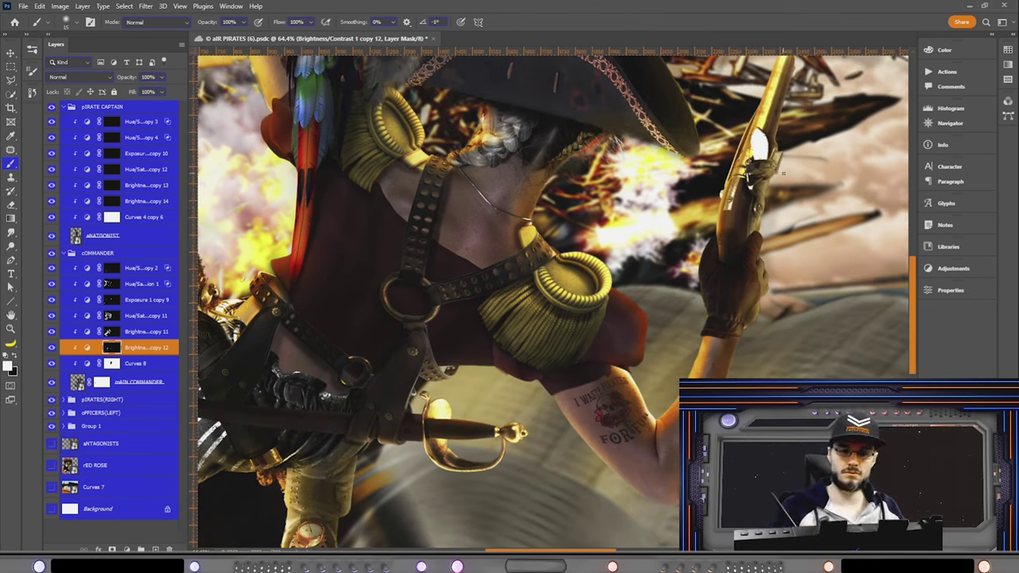
{"action": "scroll", "coordinate": [509, 318], "scroll_direction": "up", "scroll_amount": 3}
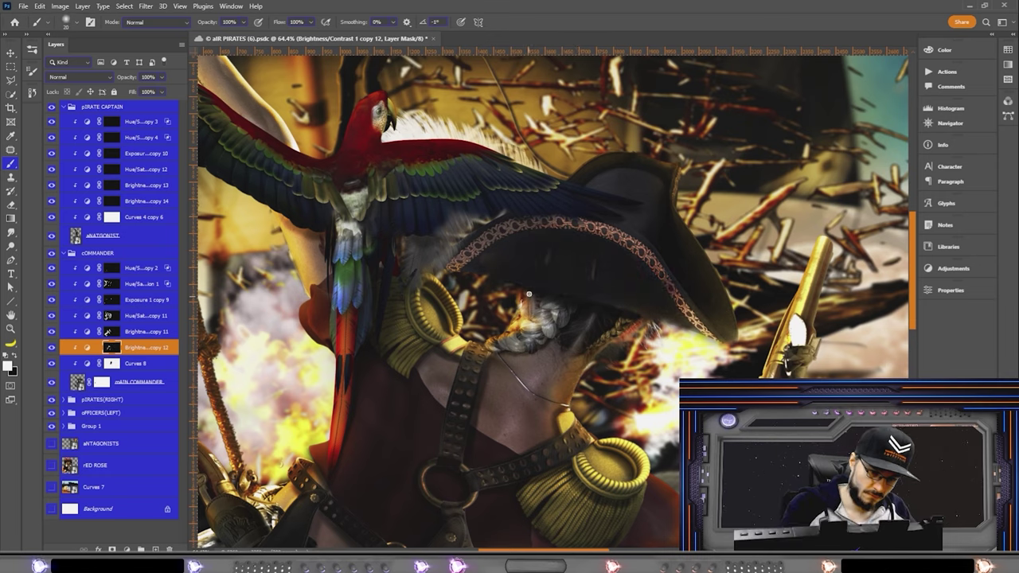
{"action": "scroll", "coordinate": [509, 318], "scroll_direction": "down", "scroll_amount": 5}
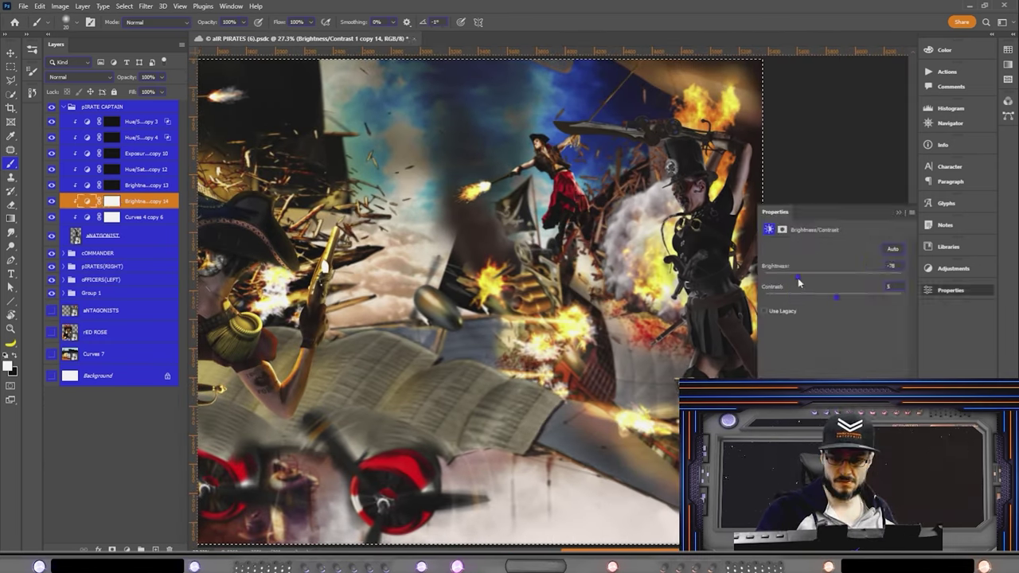
Step: Paint shading and golden edge light onto the pirate captain through the masks of the pIRATE CAPTAIN group's Brightness/Contrast, Hue/Saturation and Exposure layers
{"action": "key", "text": "alt+bracketright"}
{"action": "scroll", "coordinate": [453, 303], "scroll_direction": "down", "scroll_amount": 2}
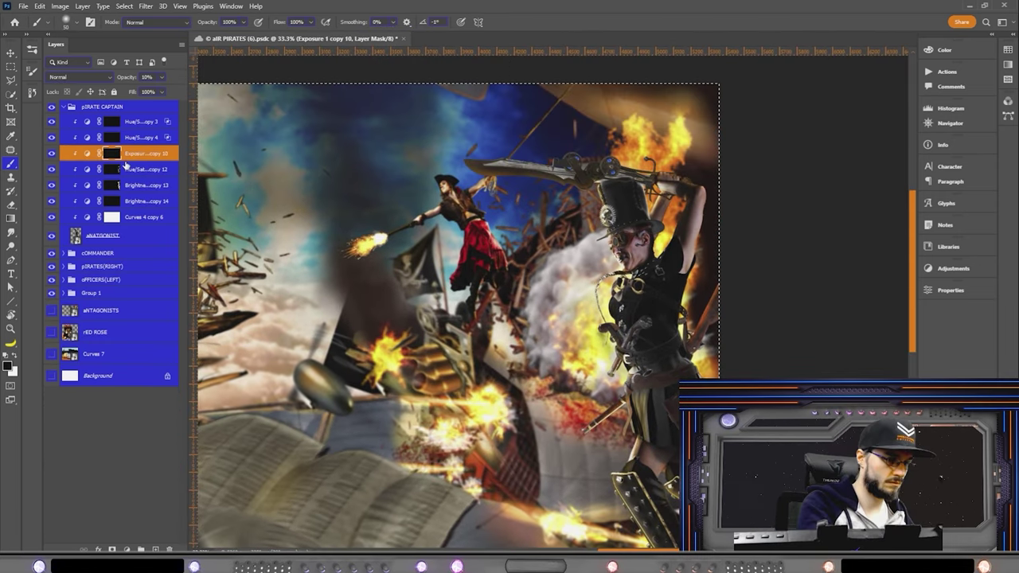
{"action": "key", "text": "alt+bracketright"}
{"action": "scroll", "coordinate": [636, 347], "scroll_direction": "up", "scroll_amount": 1}
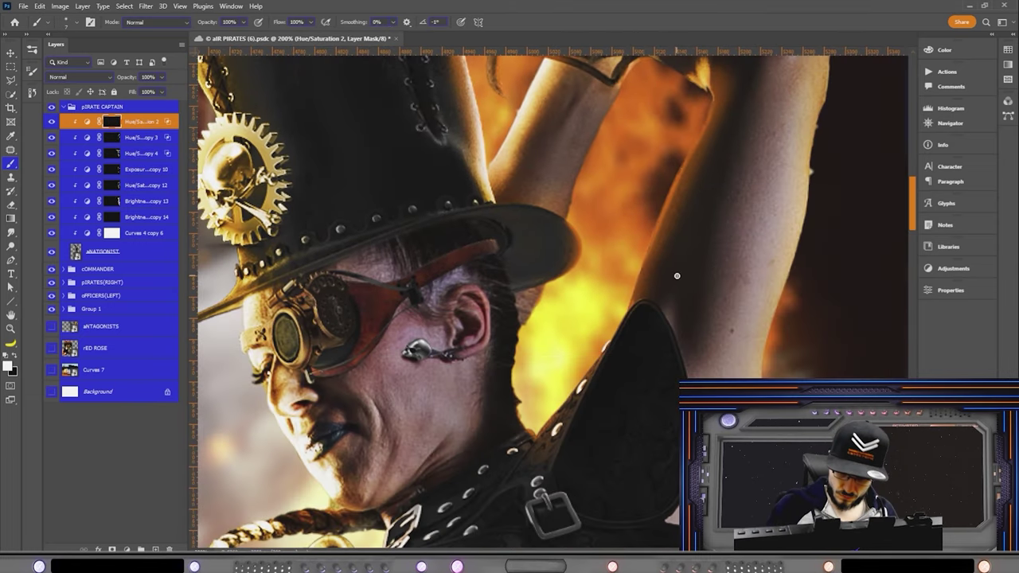
Step: Add blue gear and green goggle glows with masked Hue/Saturation layers, and shade the captain's outfit and boots through the lower Brightness/Contrast mask
{"action": "scroll", "coordinate": [677, 276], "scroll_direction": "down", "scroll_amount": 10}
{"action": "scroll", "coordinate": [676, 275], "scroll_direction": "down", "scroll_amount": 2}
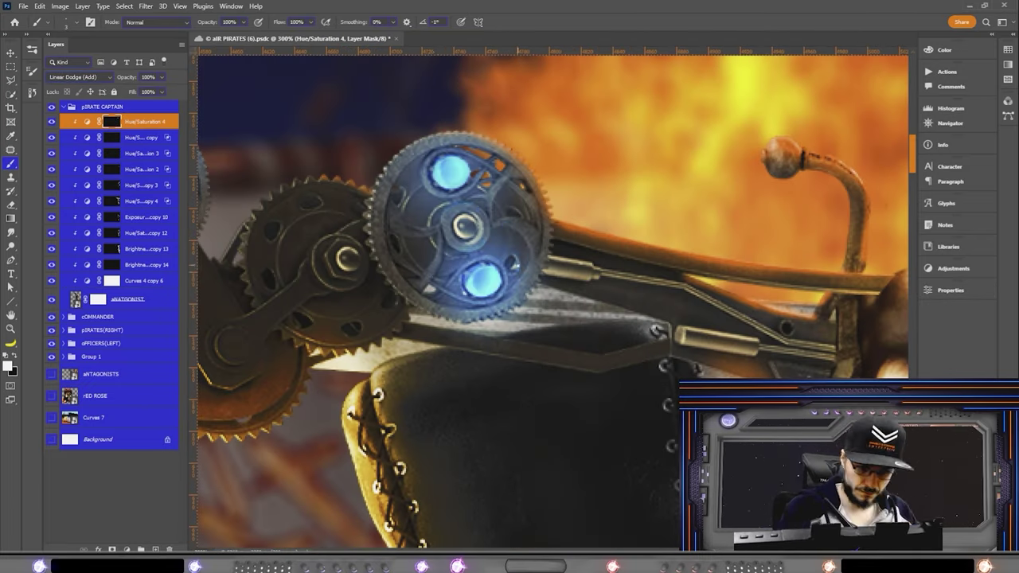
{"action": "scroll", "coordinate": [553, 295], "scroll_direction": "left", "scroll_amount": 5}
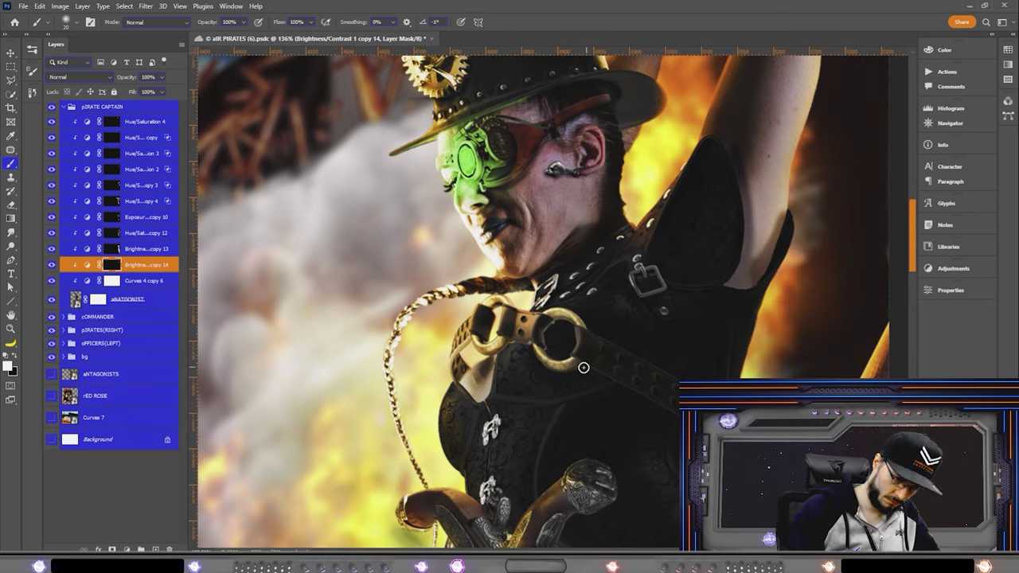
{"action": "scroll", "coordinate": [765, 340], "scroll_direction": "down", "scroll_amount": 5}
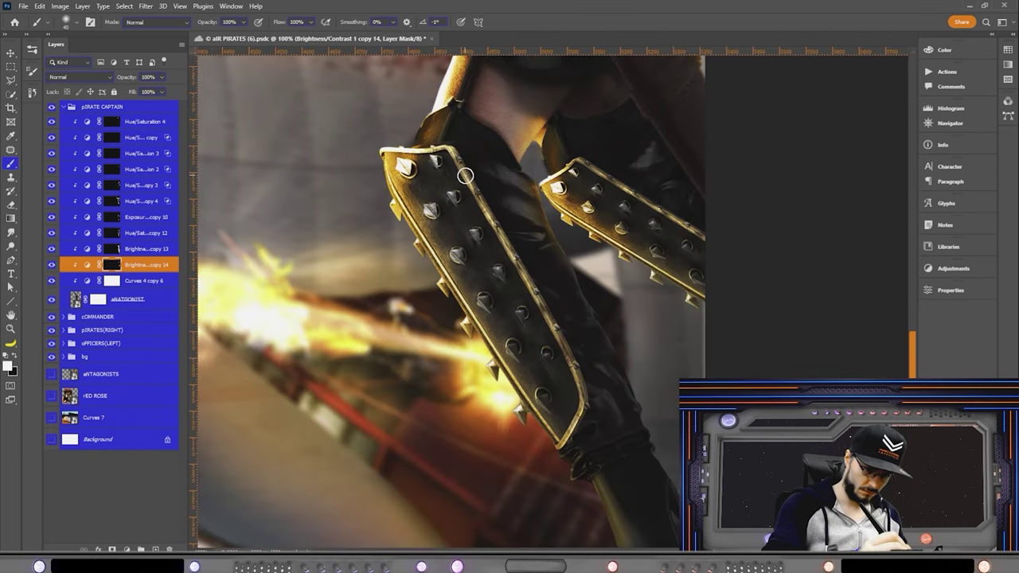